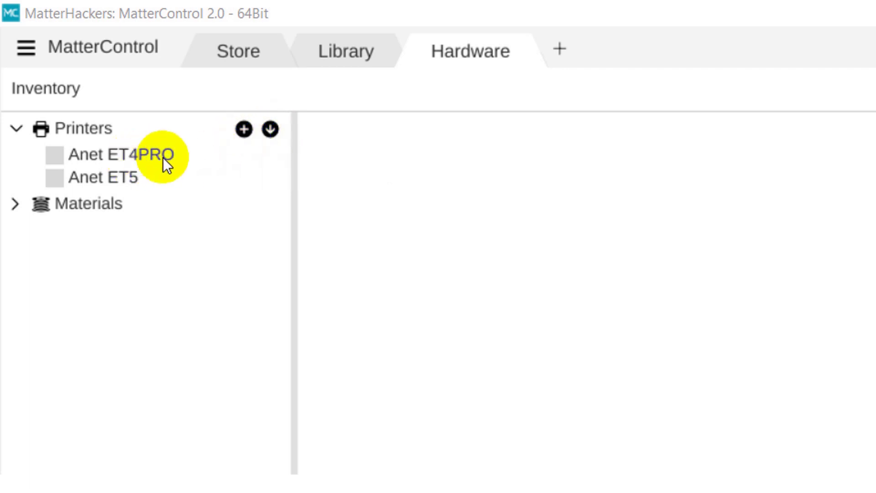
- Add a new printer based on the Anet A8 profile, name it Anet ET4, and cancel the connection setup wizard
{"action": "left_click", "coordinate": [245, 131]}
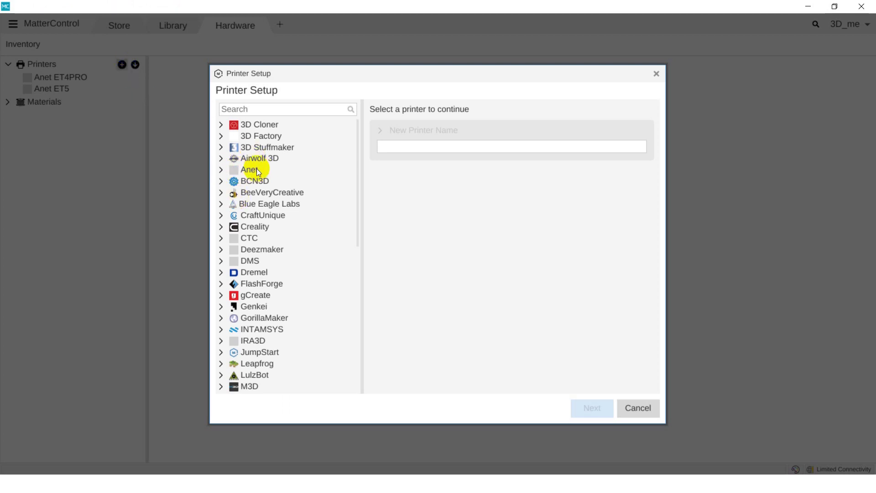
{"action": "left_click", "coordinate": [220, 170]}
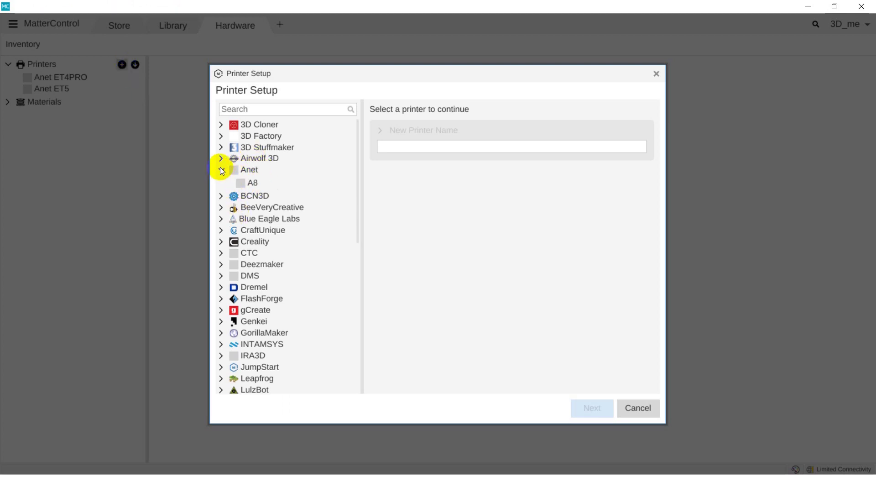
{"action": "left_click", "coordinate": [242, 184]}
{"action": "left_click", "coordinate": [417, 146]}
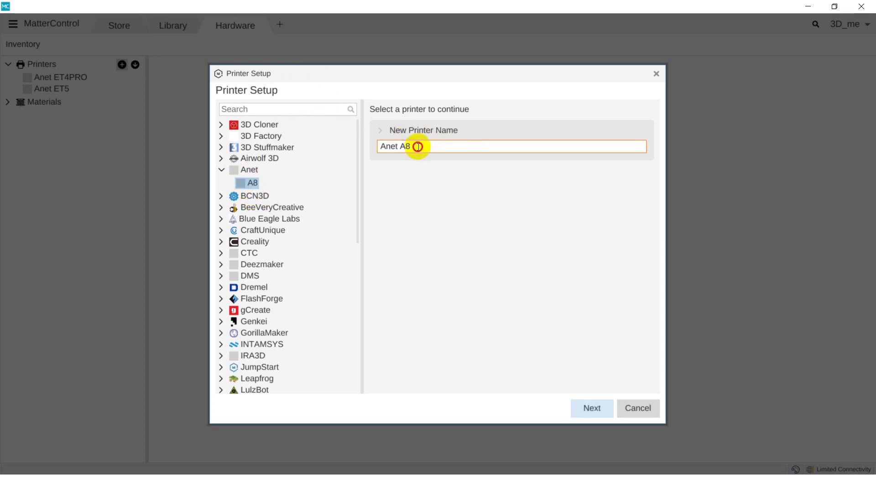
{"action": "key", "text": "BackSpace"}
{"action": "key", "text": "BackSpace"}
{"action": "type", "text": "ET4"}
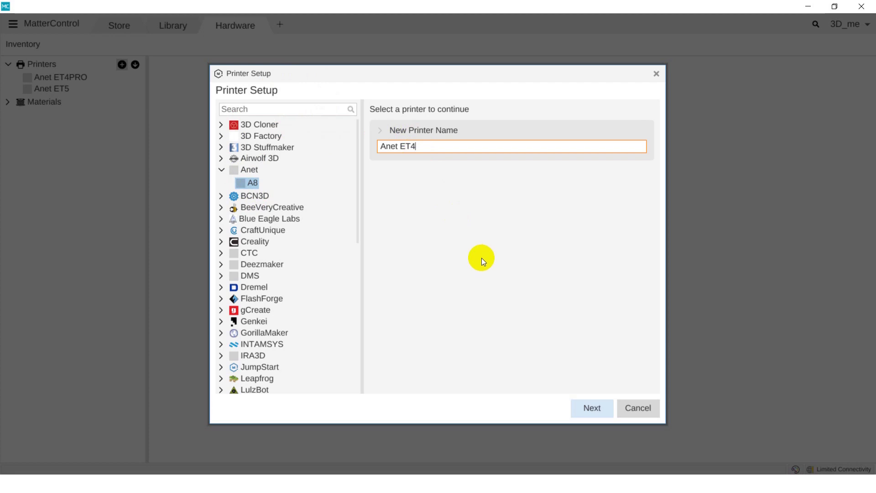
{"action": "left_click", "coordinate": [596, 412]}
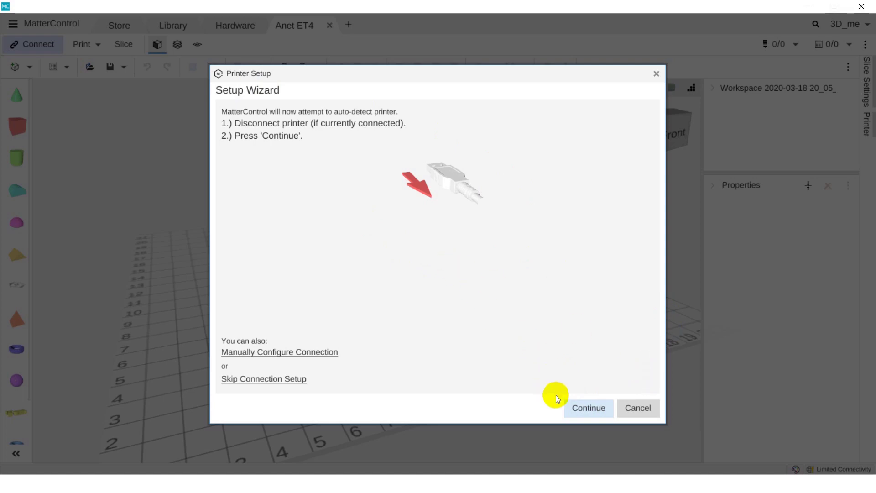
{"action": "left_click", "coordinate": [642, 407]}
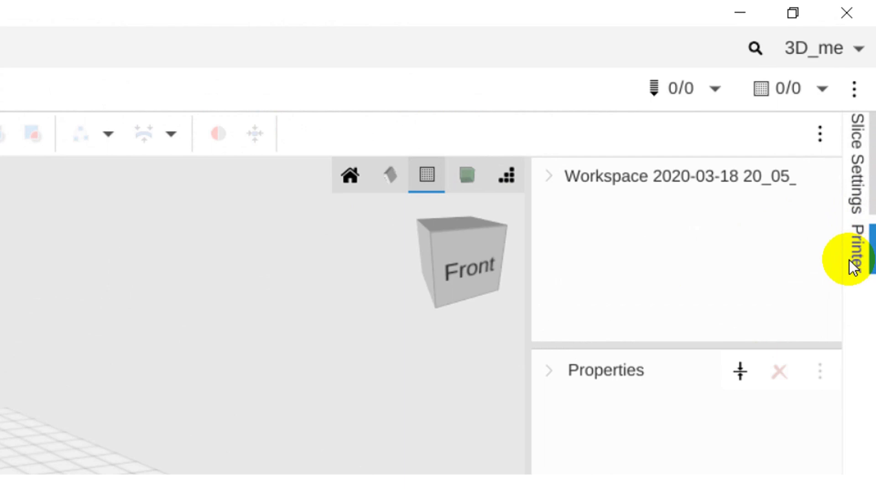
- Show the printer's Controls pane and hide its configuration pane
{"action": "left_click", "coordinate": [855, 89]}
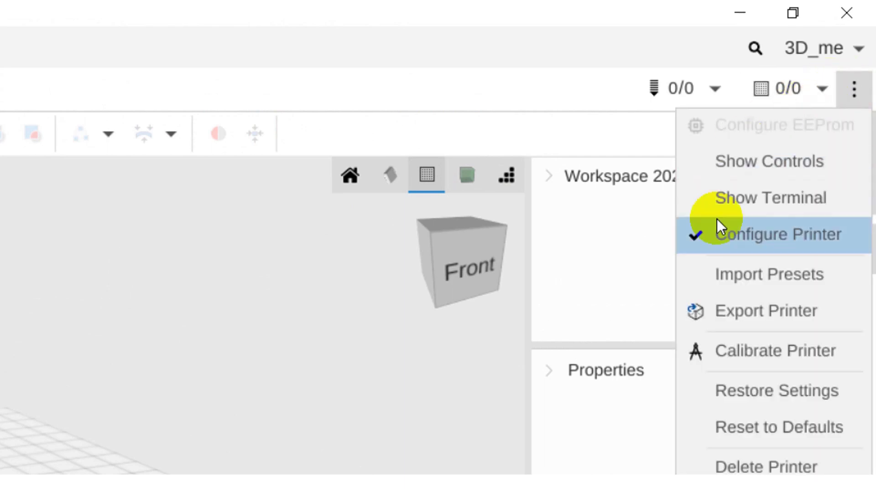
{"action": "left_click", "coordinate": [701, 167]}
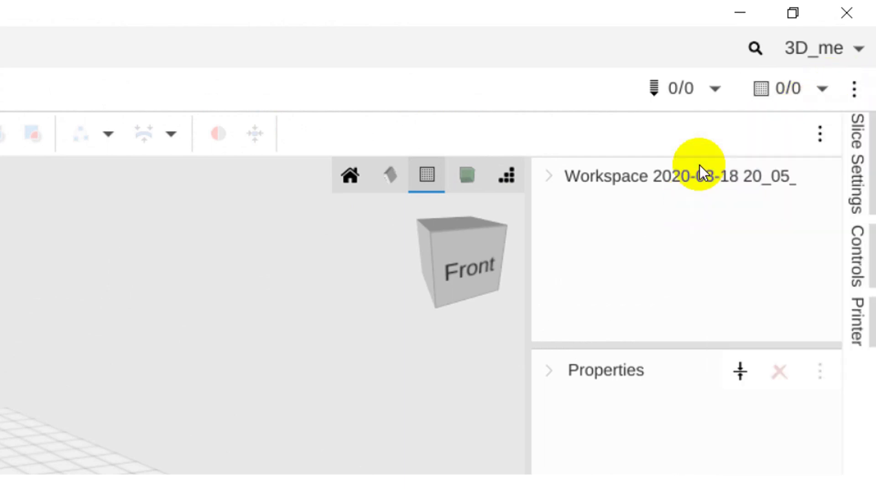
{"action": "left_click", "coordinate": [854, 91]}
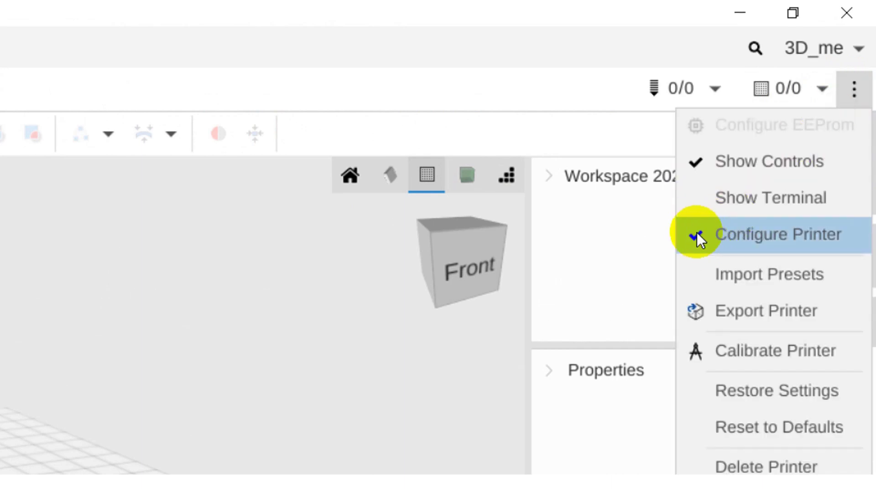
{"action": "left_click", "coordinate": [695, 237]}
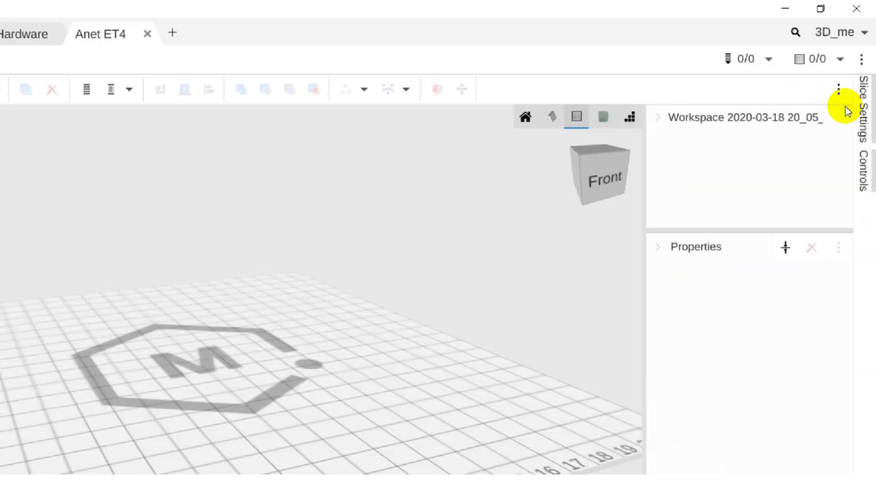
- Look over the Controls pane and the Slice Settings pane of the Anet ET4 workspace
{"action": "left_click", "coordinate": [862, 107]}
{"action": "left_click", "coordinate": [864, 182]}
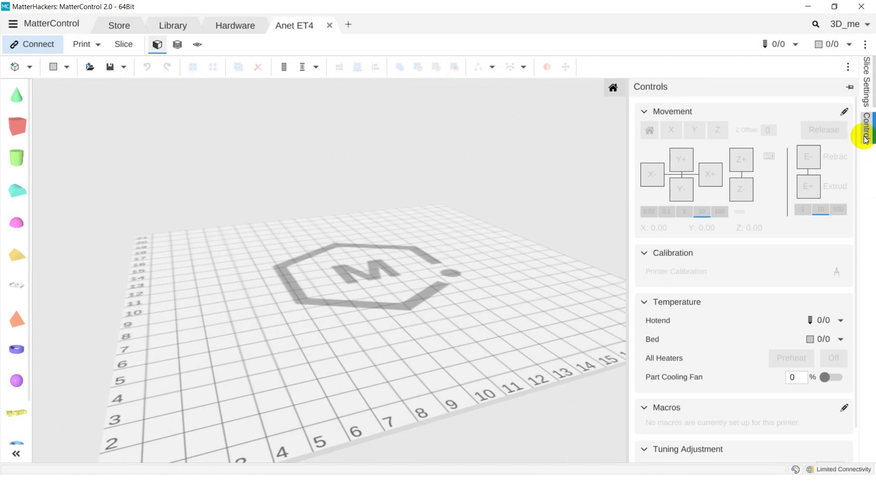
{"action": "left_click", "coordinate": [867, 91]}
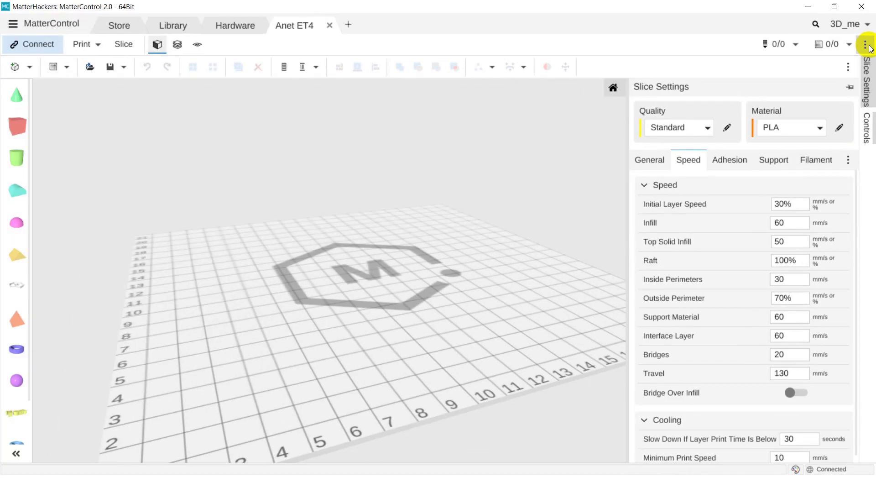
- Hide the Controls pane and bring back the printer configuration pane
{"action": "left_click", "coordinate": [858, 91]}
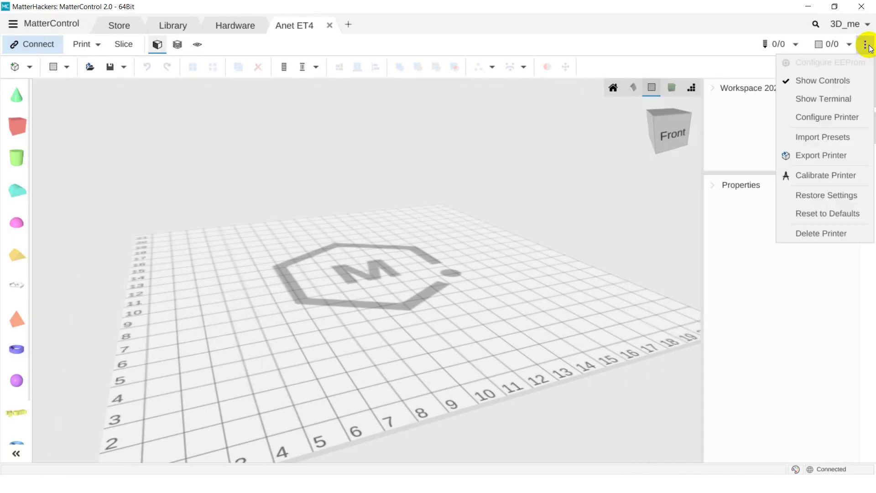
{"action": "left_click", "coordinate": [788, 80]}
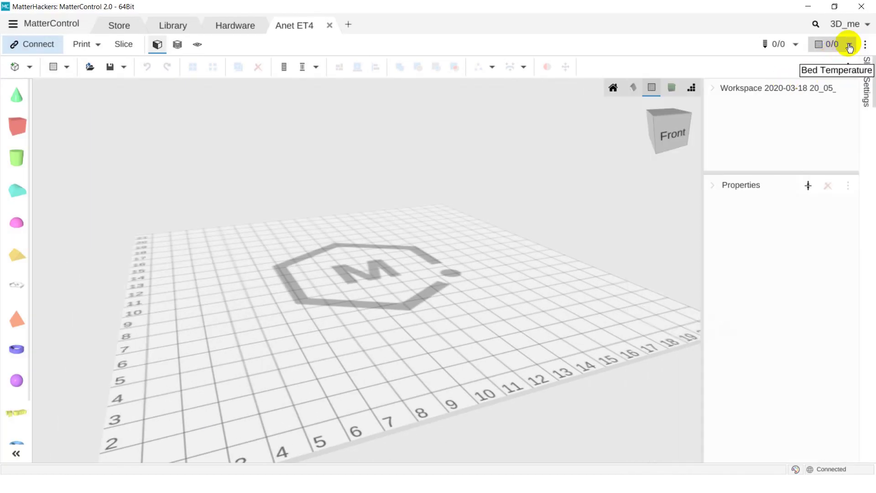
{"action": "left_click", "coordinate": [864, 44]}
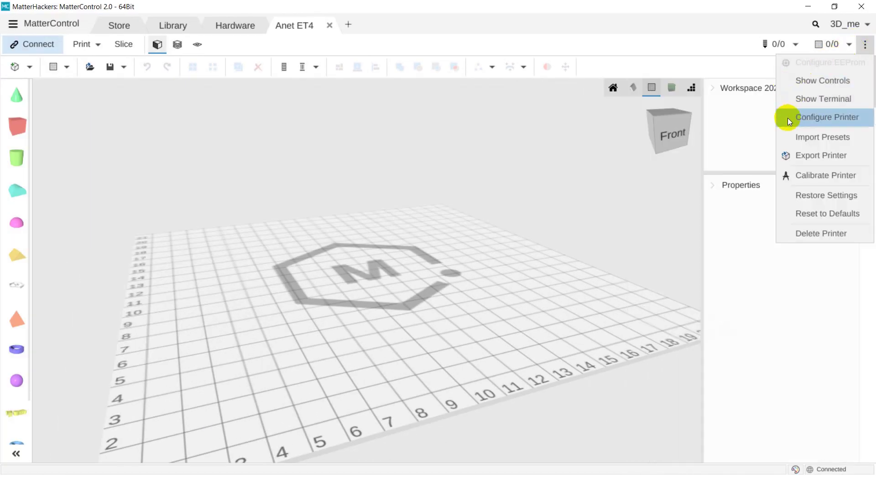
{"action": "left_click", "coordinate": [821, 116]}
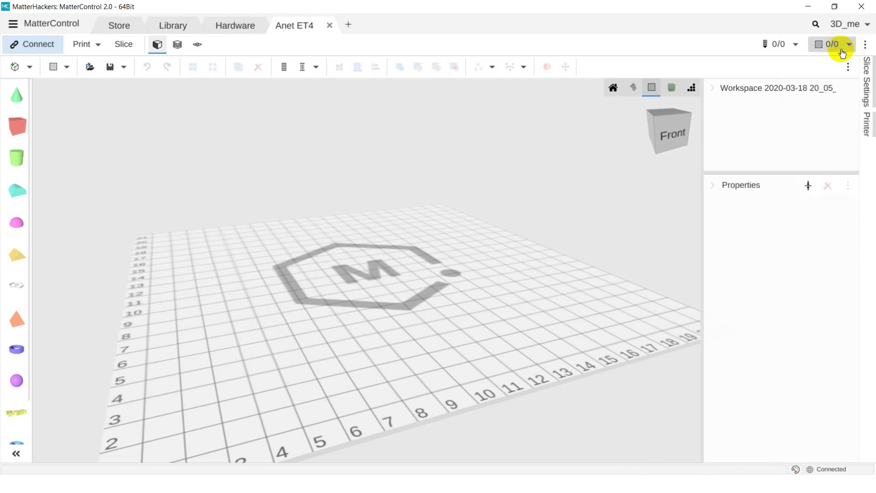
{"action": "left_click", "coordinate": [866, 45]}
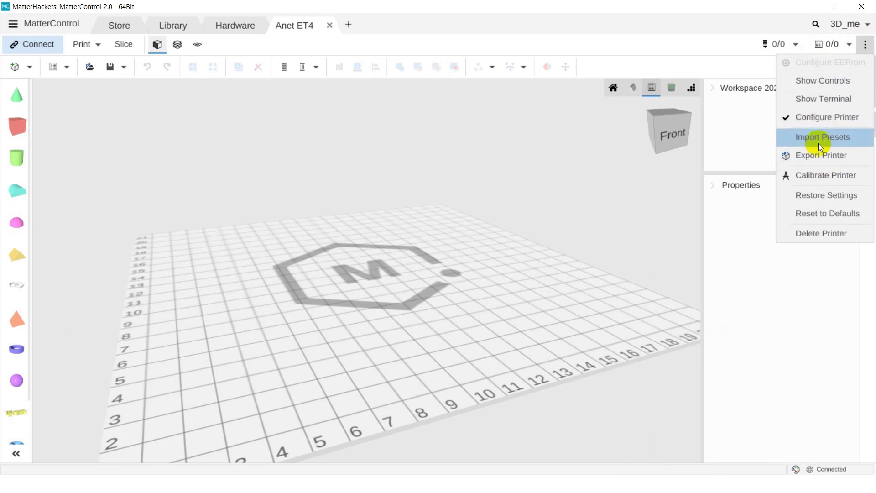
{"action": "left_click", "coordinate": [758, 64]}
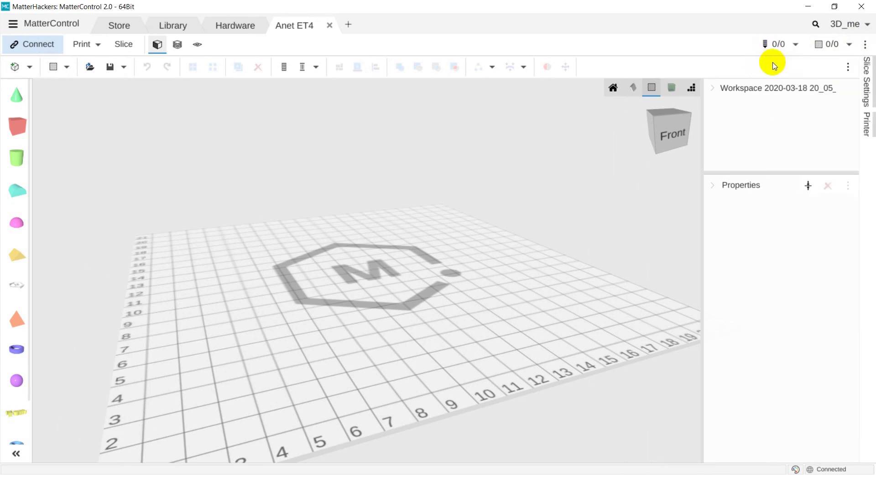
- Open the printer configuration, check the make, baud rate and serial port settings, and collapse the General section
{"action": "left_click", "coordinate": [865, 121]}
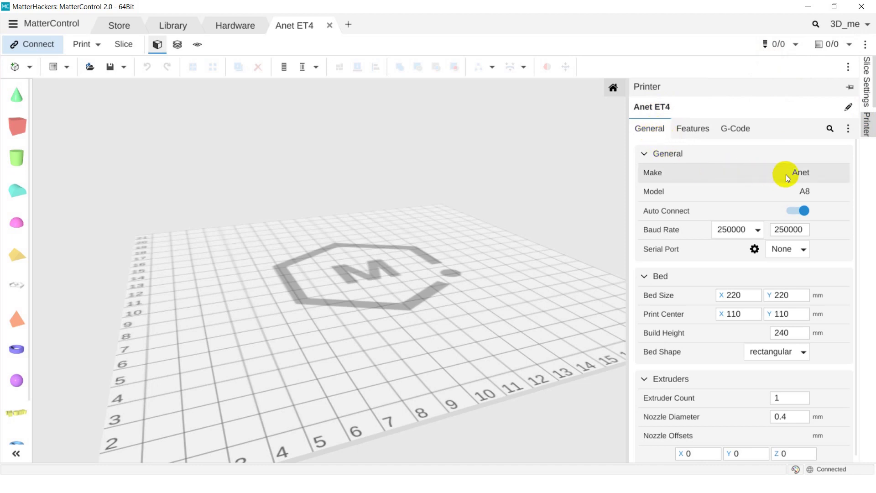
{"action": "mouse_move", "coordinate": [700, 172]}
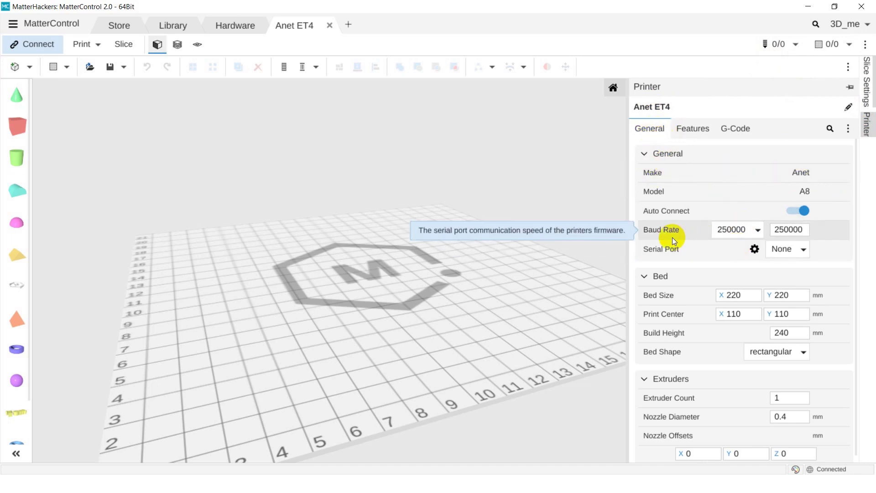
{"action": "mouse_move", "coordinate": [787, 252]}
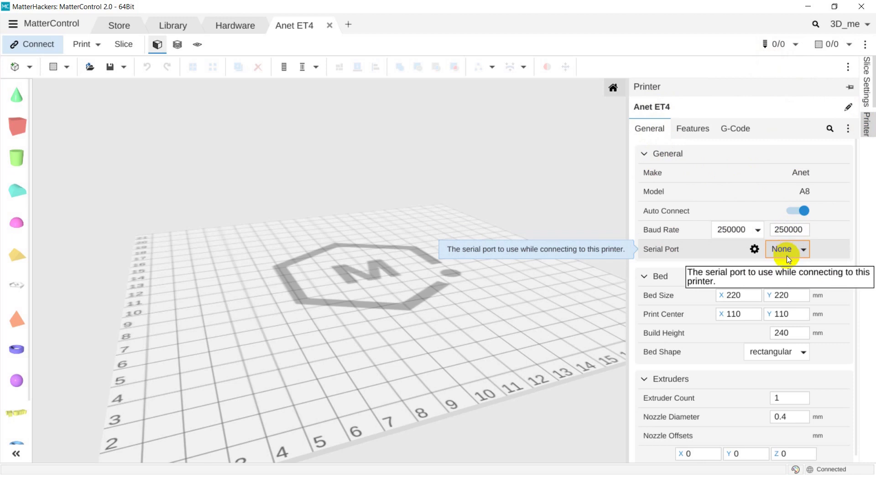
{"action": "left_click", "coordinate": [656, 155]}
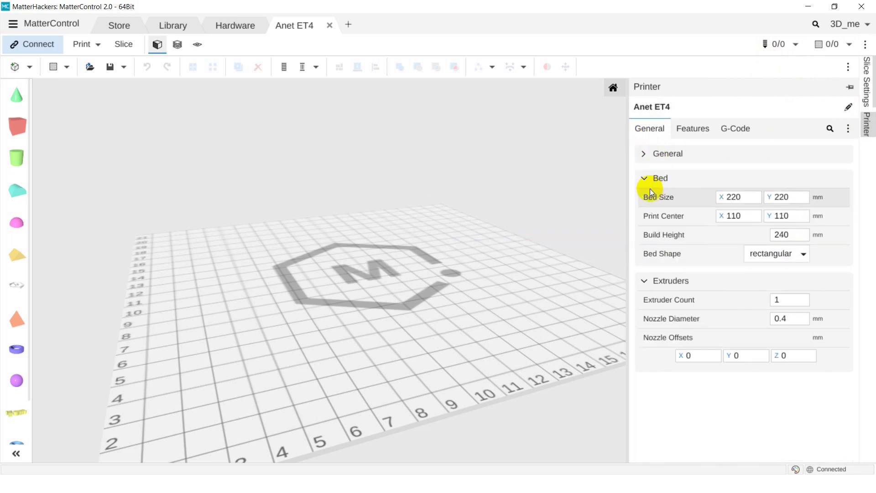
- Set the bed's build height to 250 mm and keep the bed shape rectangular
{"action": "mouse_move", "coordinate": [733, 197]}
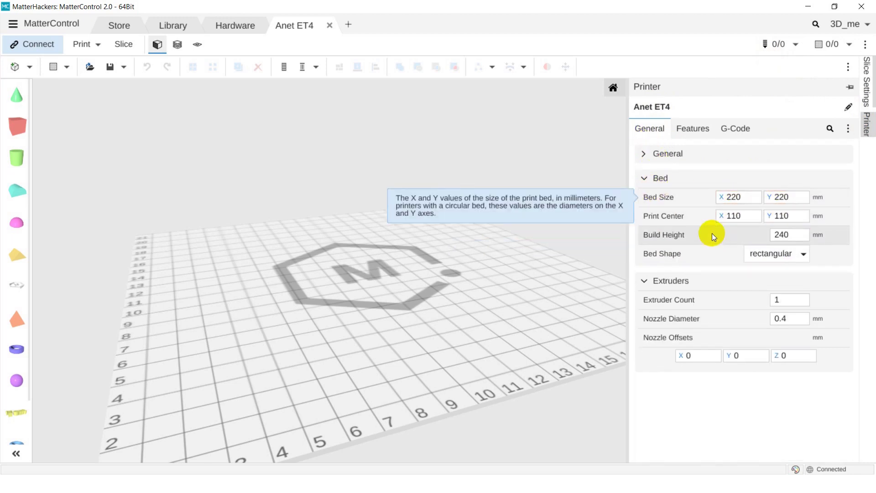
{"action": "left_click", "coordinate": [795, 236]}
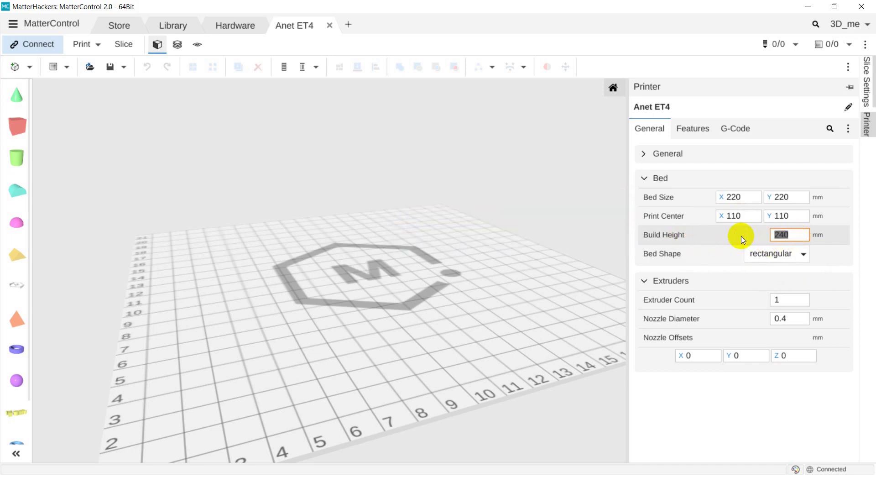
{"action": "type", "text": "250"}
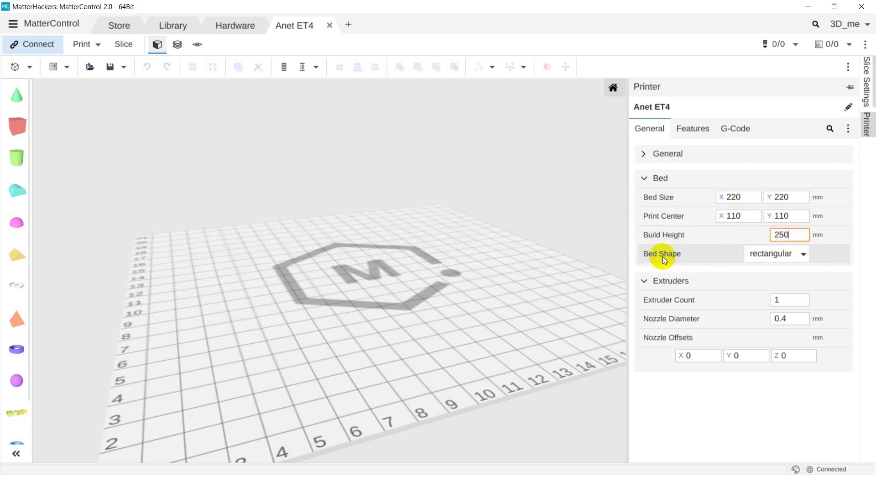
{"action": "left_click", "coordinate": [784, 256]}
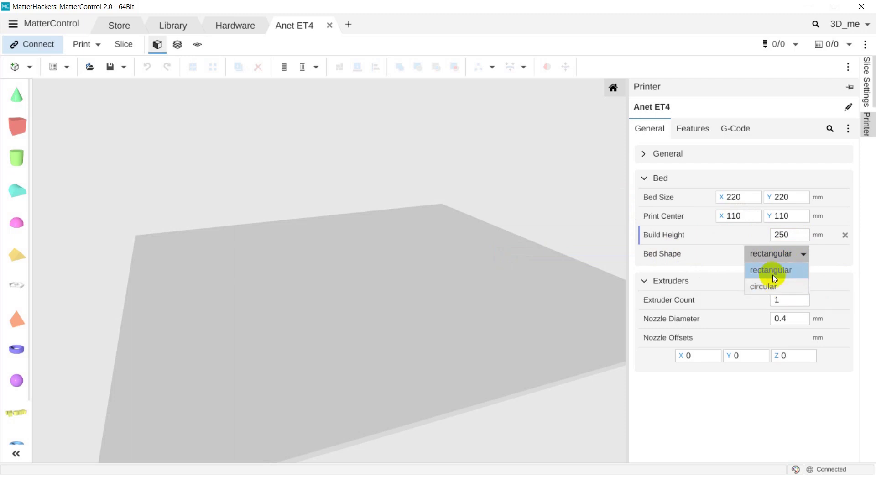
{"action": "left_click", "coordinate": [776, 256]}
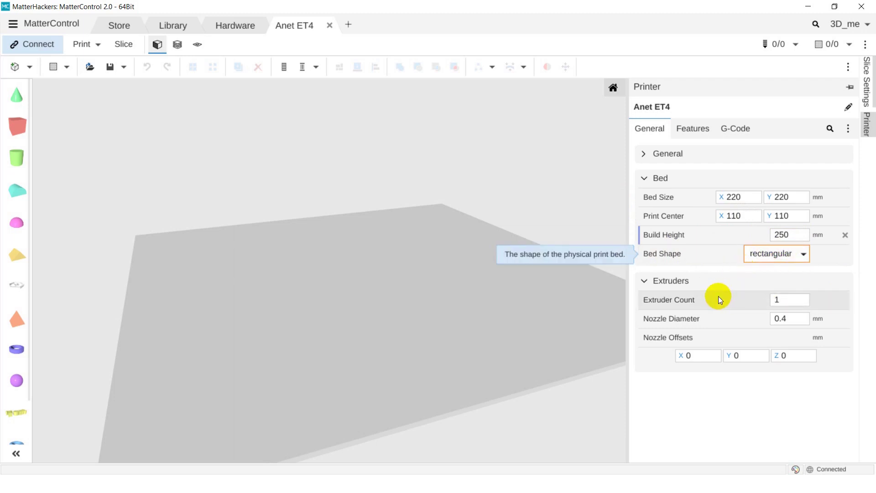
- Check the extruder count, nozzle diameter and bed dimensions, and collapse the Extruders and Bed sections
{"action": "left_click", "coordinate": [792, 301]}
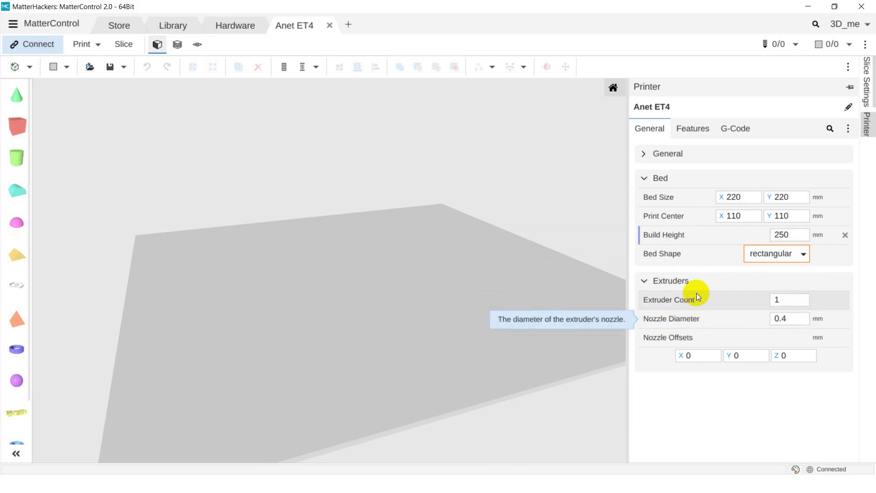
{"action": "left_click", "coordinate": [705, 284]}
{"action": "left_click", "coordinate": [703, 282]}
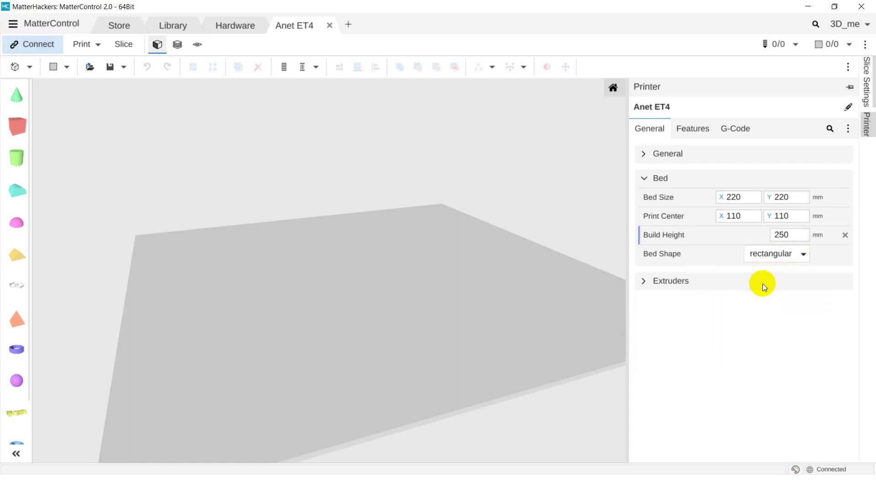
{"action": "left_click", "coordinate": [789, 235]}
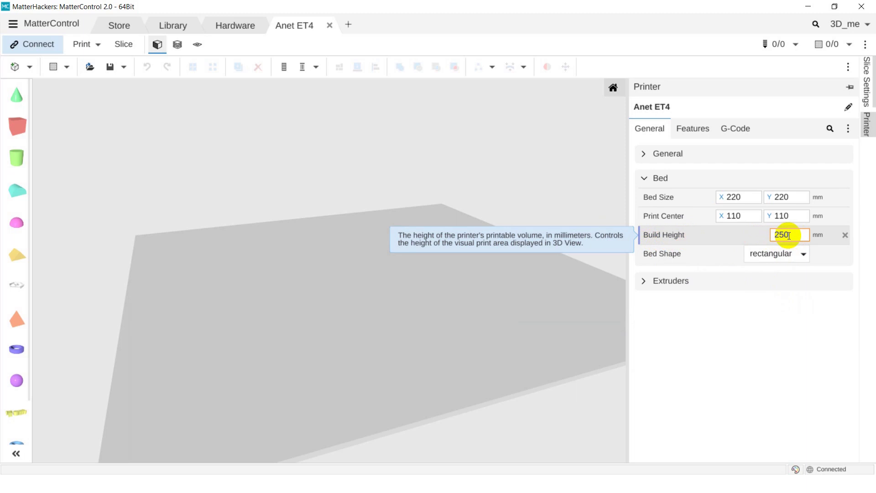
{"action": "left_click", "coordinate": [739, 197]}
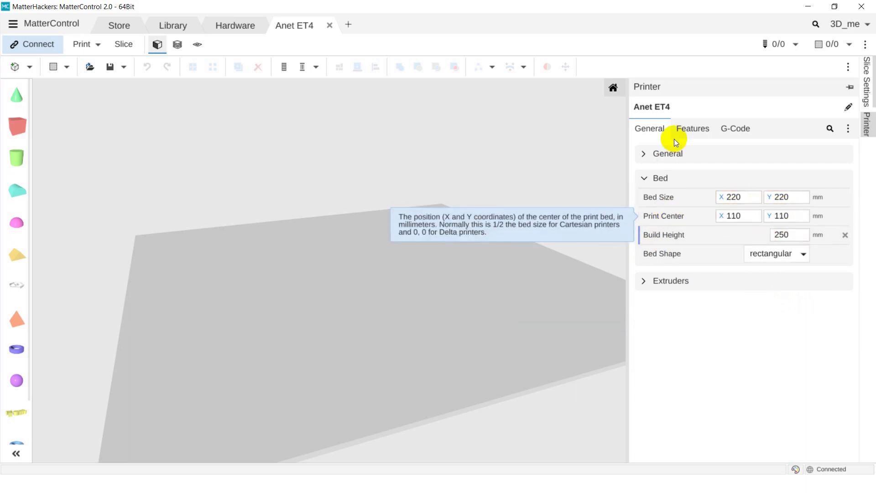
{"action": "left_click", "coordinate": [666, 176]}
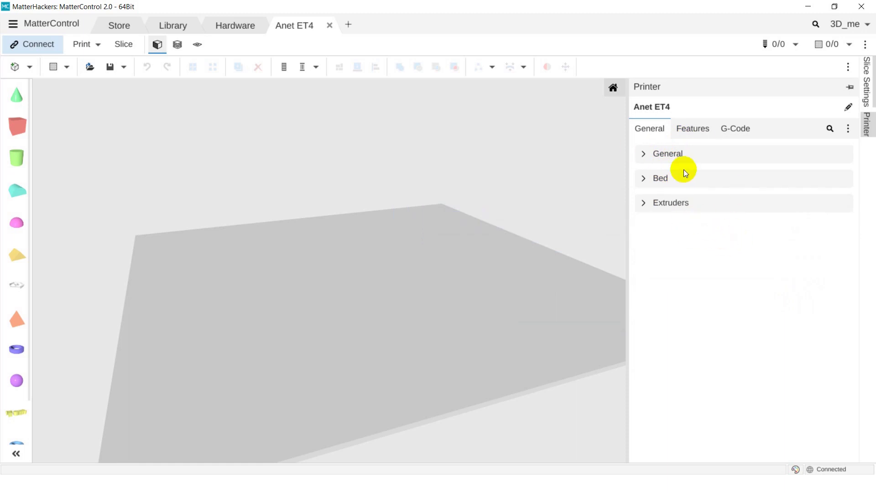
- Review the printer's leveling, features, behavior and hardware settings, collapsing each section after checking it
{"action": "left_click", "coordinate": [696, 131]}
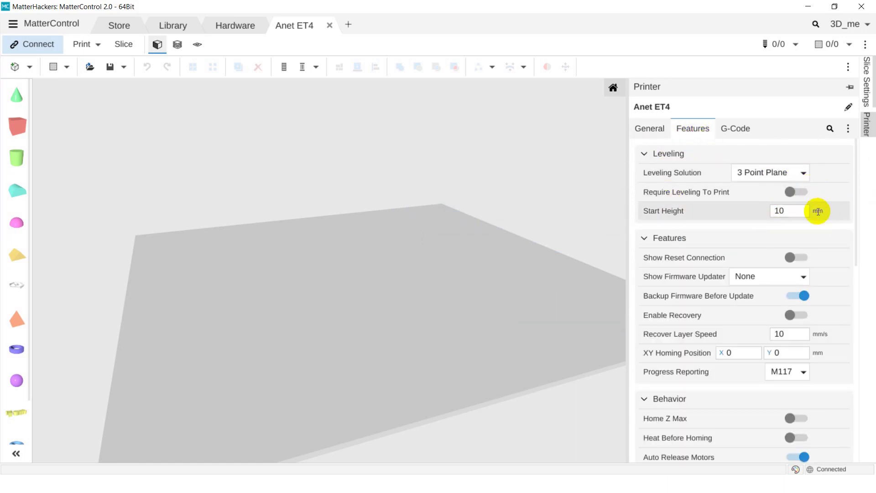
{"action": "left_click", "coordinate": [666, 153]}
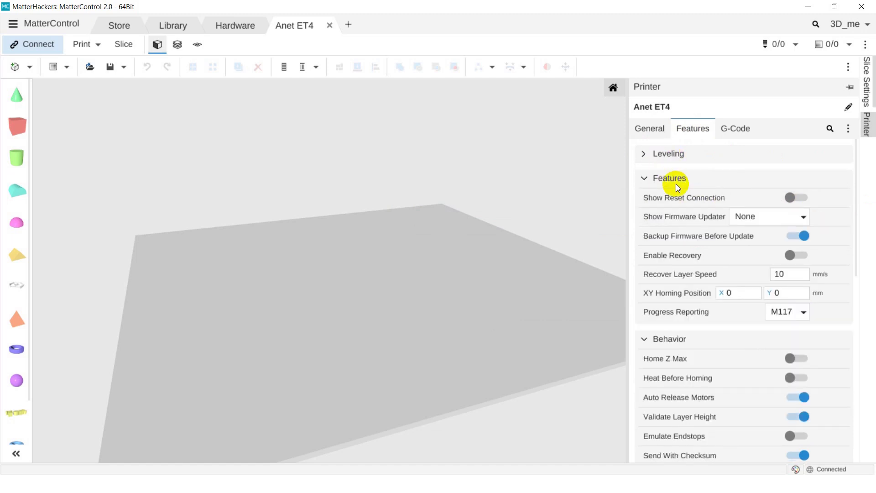
{"action": "mouse_move", "coordinate": [726, 194]}
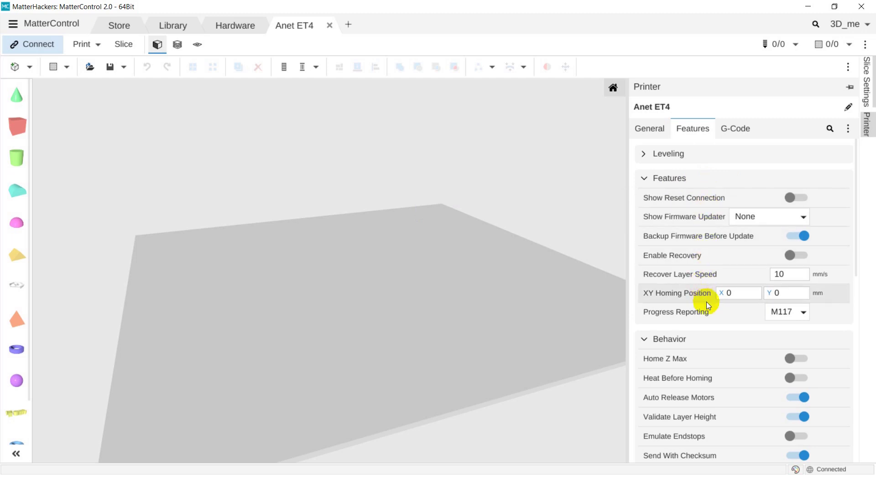
{"action": "left_click", "coordinate": [692, 180]}
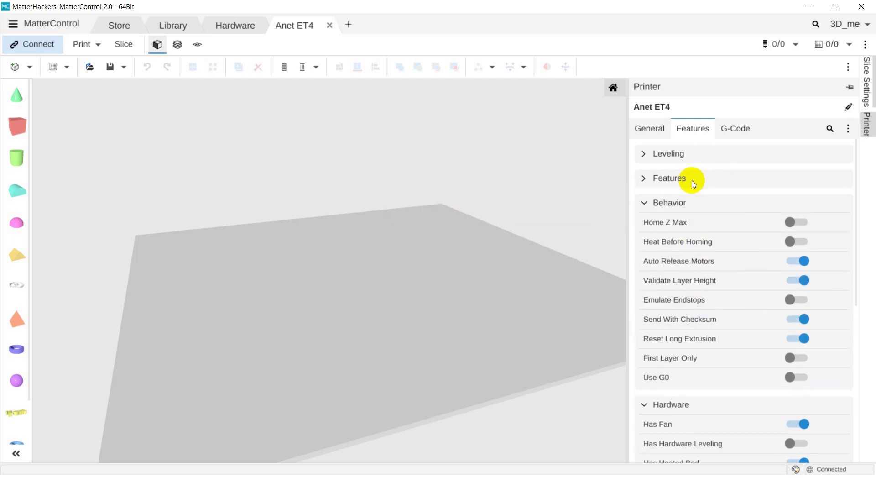
{"action": "left_click", "coordinate": [716, 204]}
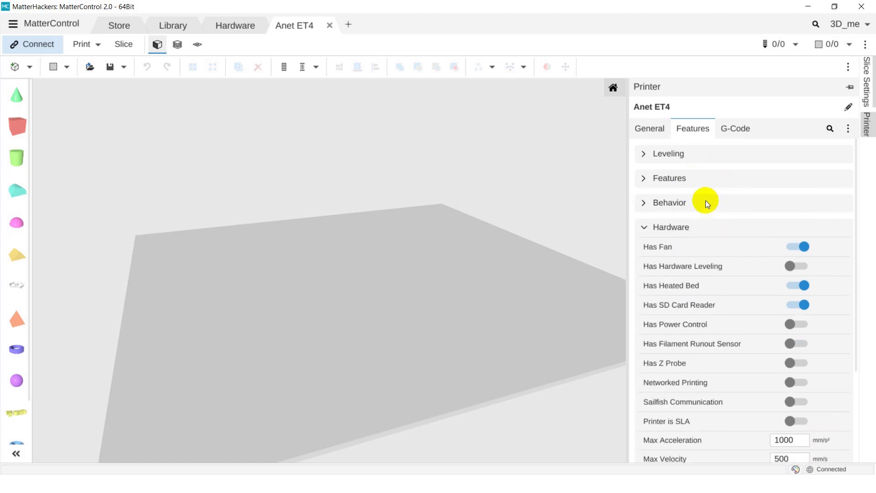
{"action": "left_click", "coordinate": [730, 229]}
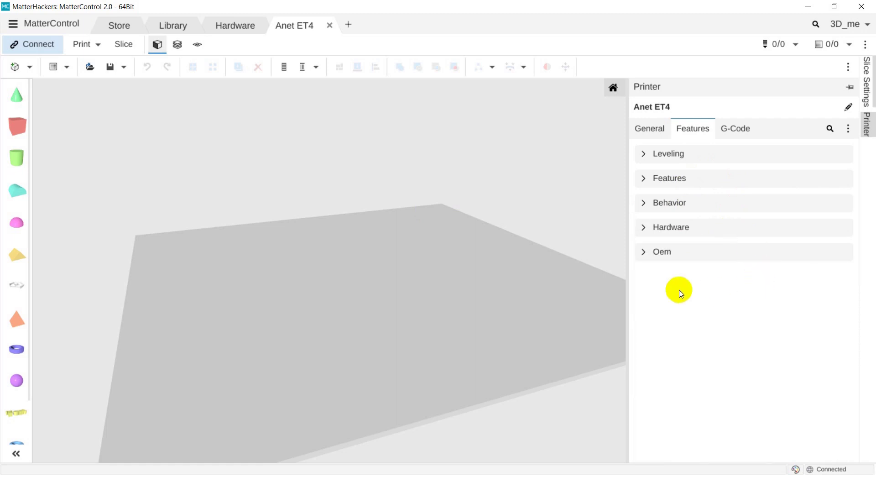
- Review the printer's start, end, cancel and advanced G-code, and collapse the G-Code, Advanced and Filters sections
{"action": "left_click", "coordinate": [743, 131]}
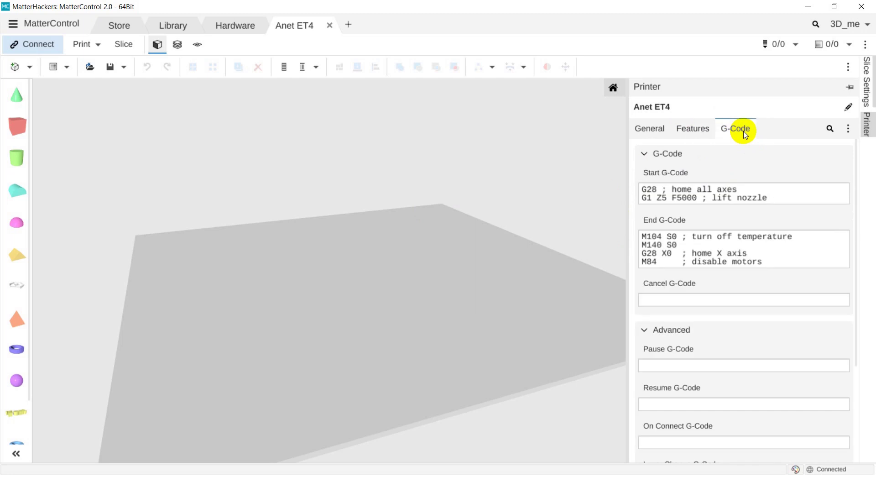
{"action": "left_click", "coordinate": [664, 195]}
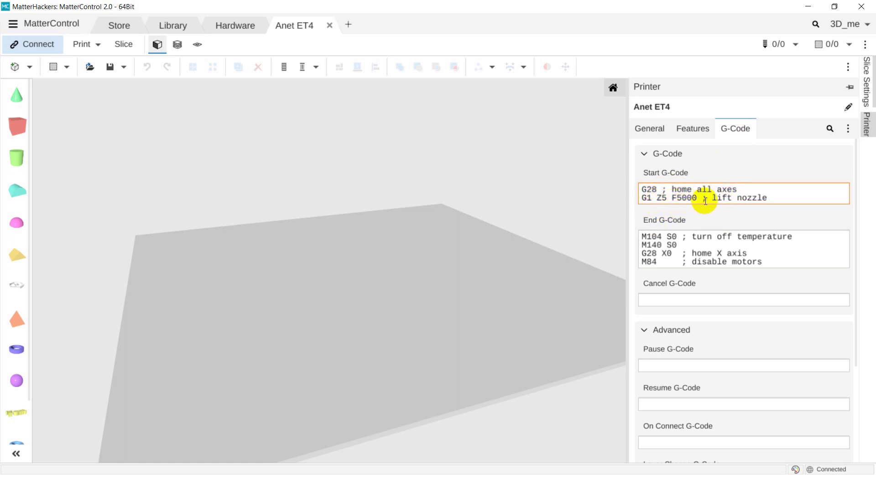
{"action": "left_click", "coordinate": [700, 242]}
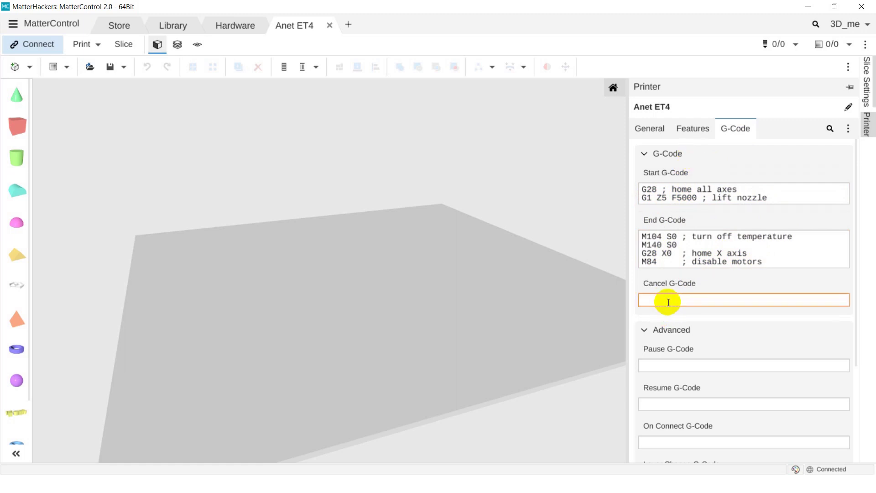
{"action": "scroll", "coordinate": [712, 379], "scroll_direction": "down", "scroll_amount": 3}
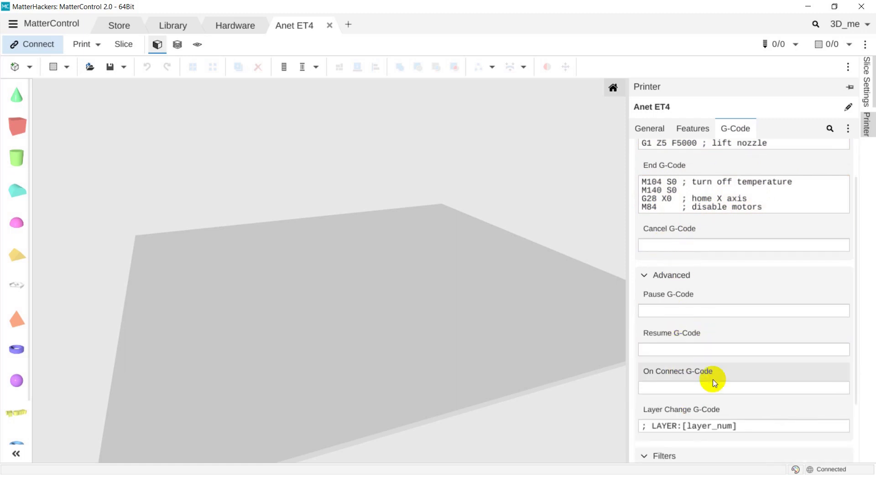
{"action": "scroll", "coordinate": [713, 379], "scroll_direction": "up", "scroll_amount": 2}
{"action": "scroll", "coordinate": [712, 379], "scroll_direction": "up", "scroll_amount": 1}
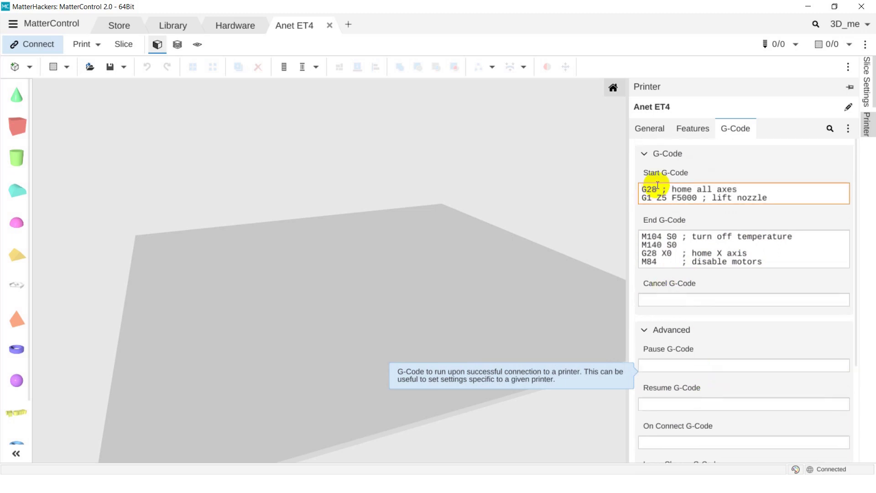
{"action": "left_click", "coordinate": [684, 154]}
{"action": "left_click", "coordinate": [688, 180]}
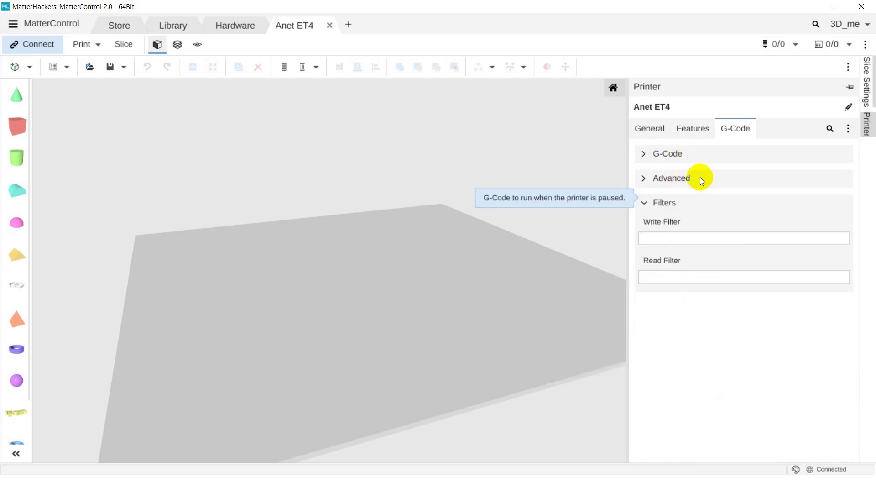
{"action": "left_click", "coordinate": [704, 203]}
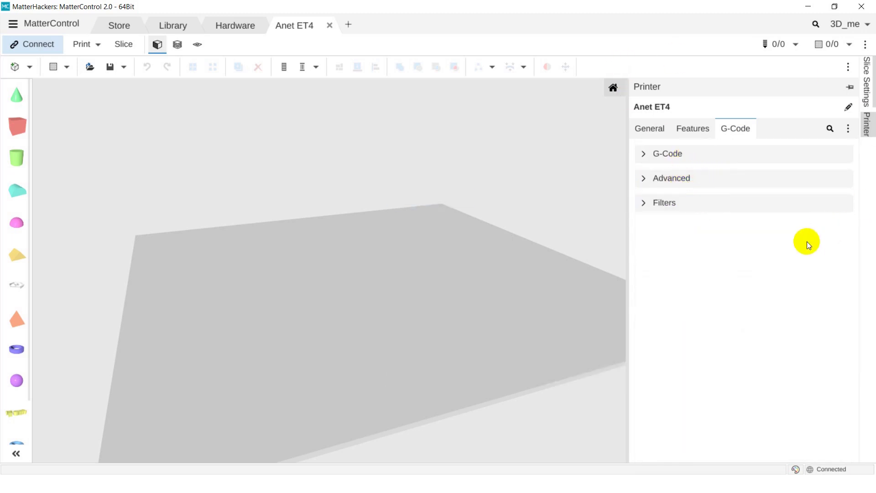
- Recheck the printer's general and bed settings, collapse both sections, and close the printer configuration pane
{"action": "left_click", "coordinate": [652, 130]}
{"action": "left_click", "coordinate": [687, 179]}
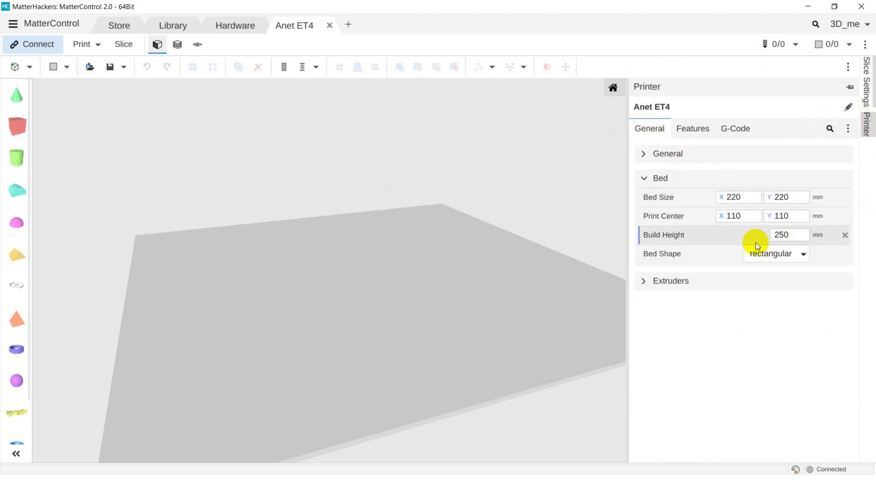
{"action": "left_click", "coordinate": [735, 154]}
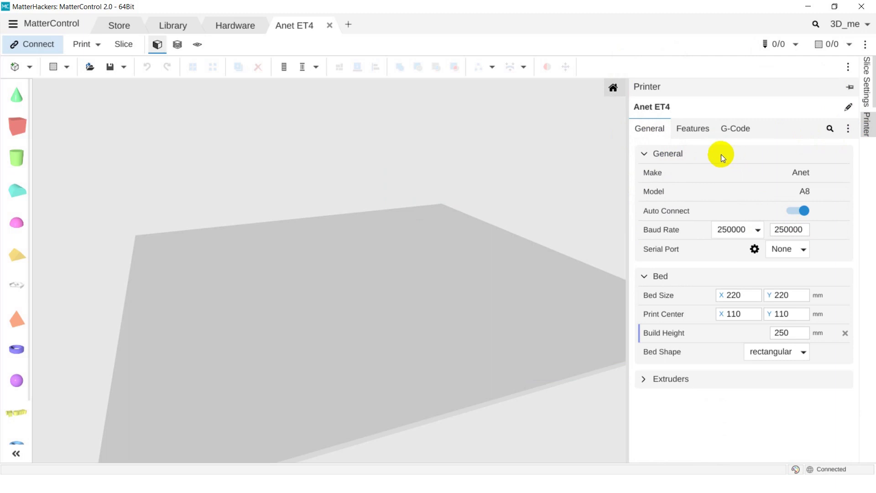
{"action": "left_click", "coordinate": [717, 154]}
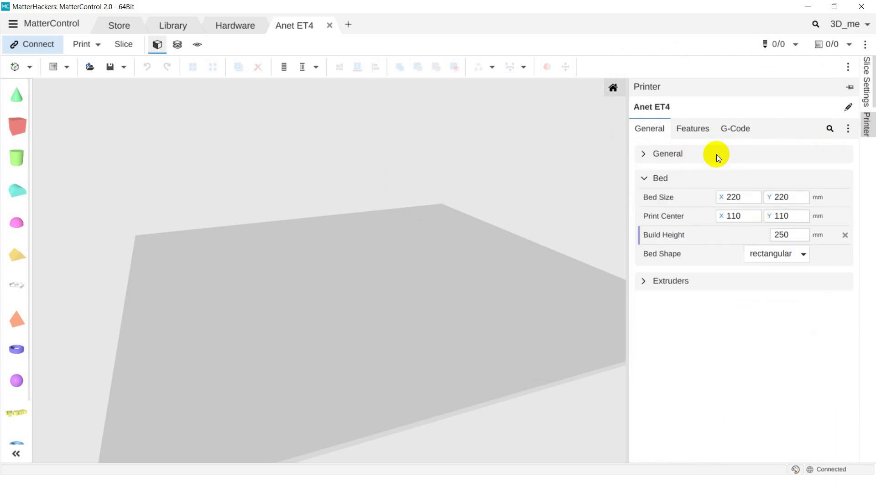
{"action": "left_click", "coordinate": [674, 178]}
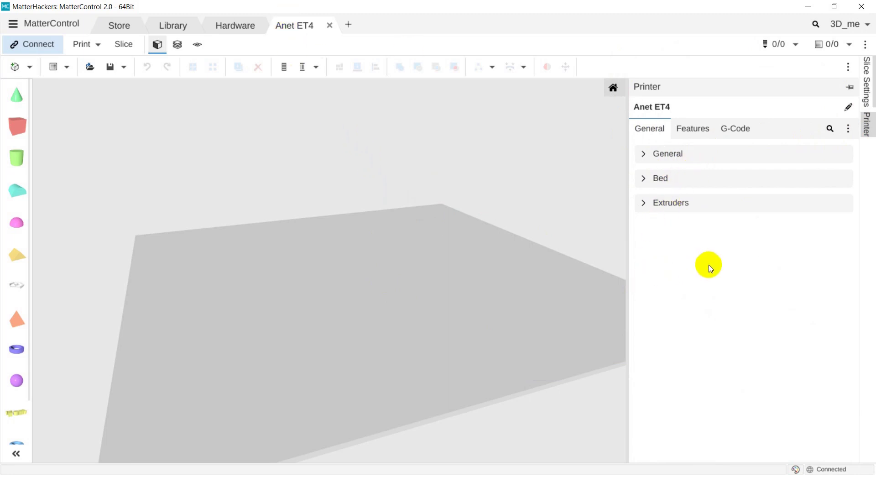
{"action": "left_click", "coordinate": [866, 124]}
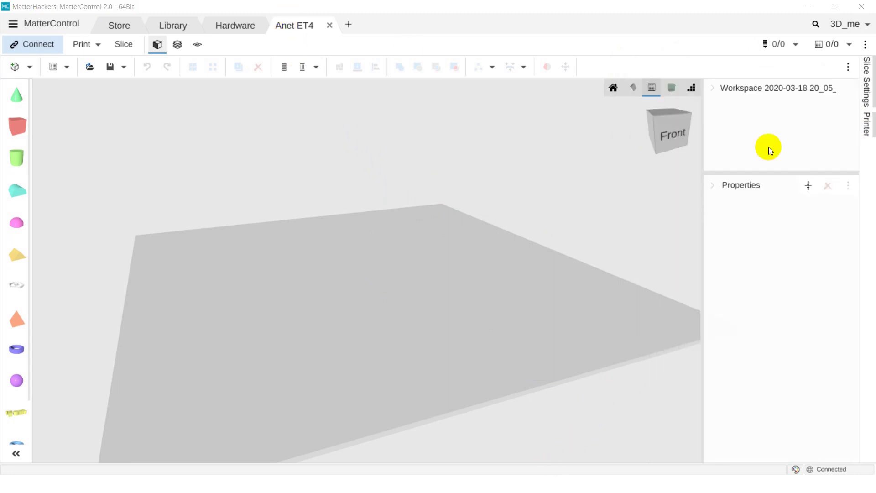
- Inspect the empty print bed from the front and from above, and return to the home view
{"action": "scroll", "coordinate": [461, 234], "scroll_direction": "down", "scroll_amount": 5}
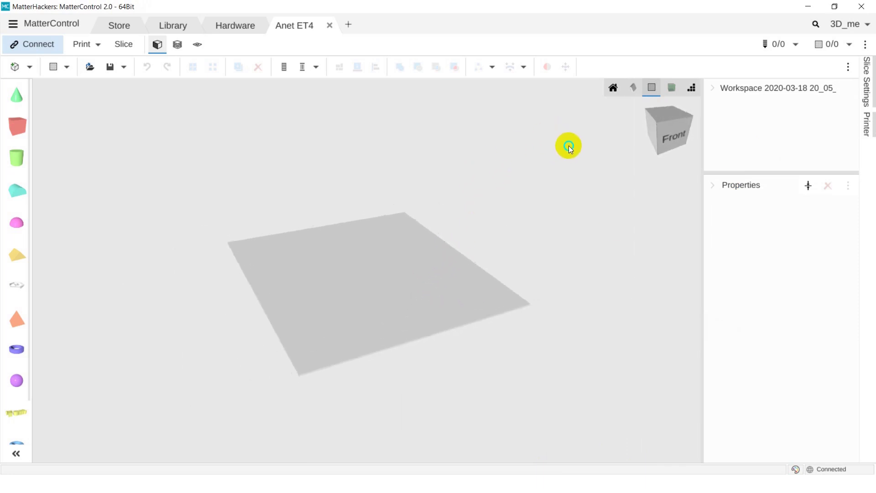
{"action": "scroll", "coordinate": [350, 206], "scroll_direction": "up", "scroll_amount": 5}
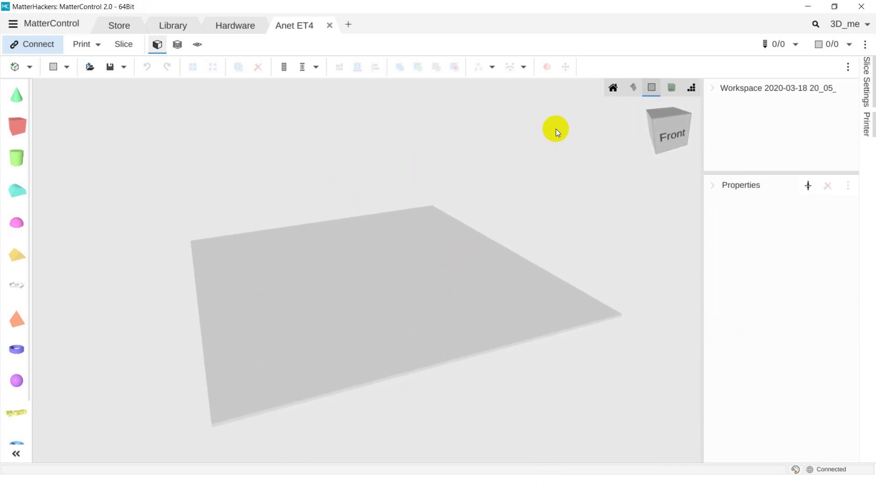
{"action": "right_click_drag", "start_coordinate": [576, 133], "coordinate": [597, 135]}
{"action": "left_click", "coordinate": [671, 136]}
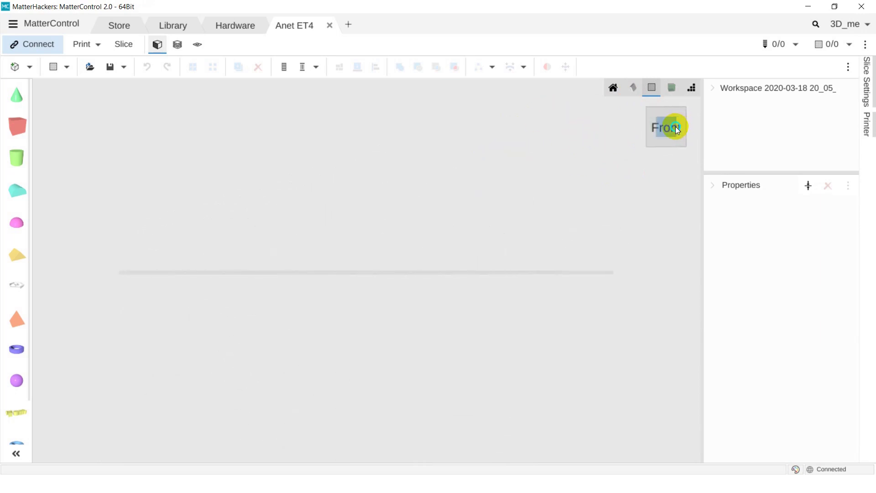
{"action": "mouse_move", "coordinate": [675, 126]}
{"action": "left_mouse_down"}
{"action": "mouse_move", "coordinate": [658, 160]}
{"action": "mouse_move", "coordinate": [664, 114]}
{"action": "left_mouse_up"}
{"action": "left_click", "coordinate": [664, 114]}
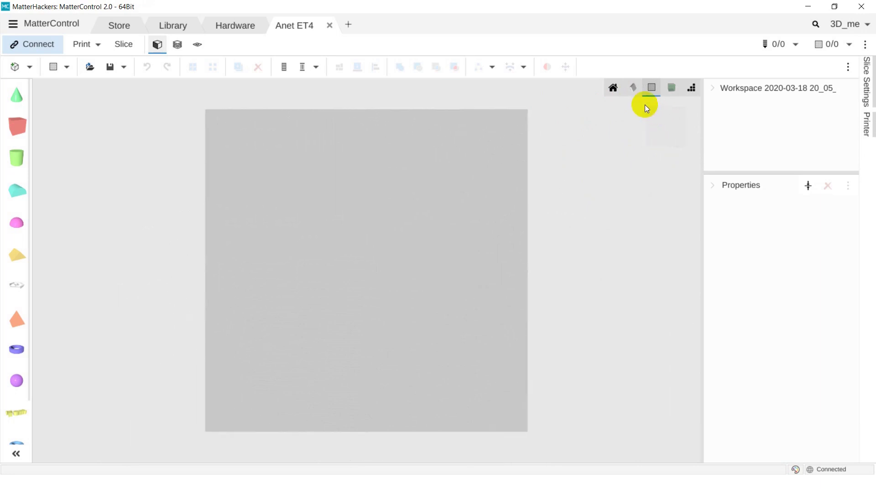
{"action": "left_click", "coordinate": [613, 89]}
{"action": "scroll", "coordinate": [482, 255], "scroll_direction": "down", "scroll_amount": 3}
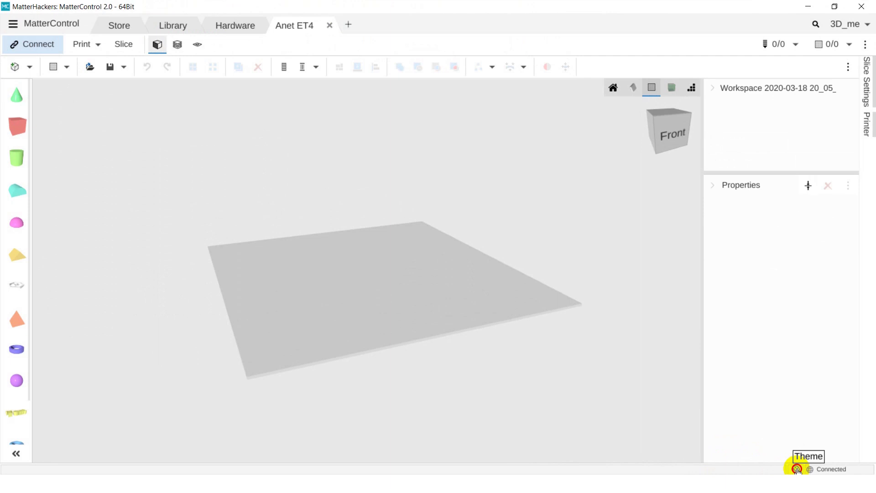
- Try out the Classic Dark, Classic Light, Light White, Solarized Light and Solarized Dark interface themes
{"action": "left_click", "coordinate": [716, 464]}
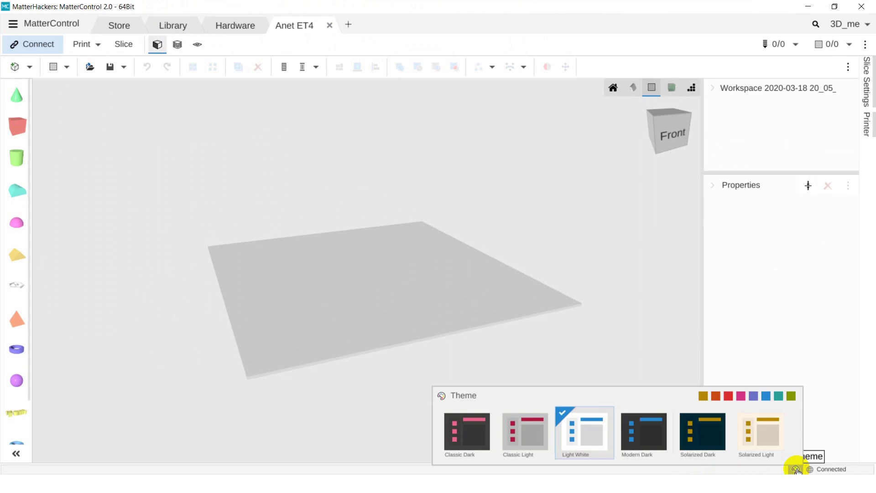
{"action": "left_click", "coordinate": [475, 434]}
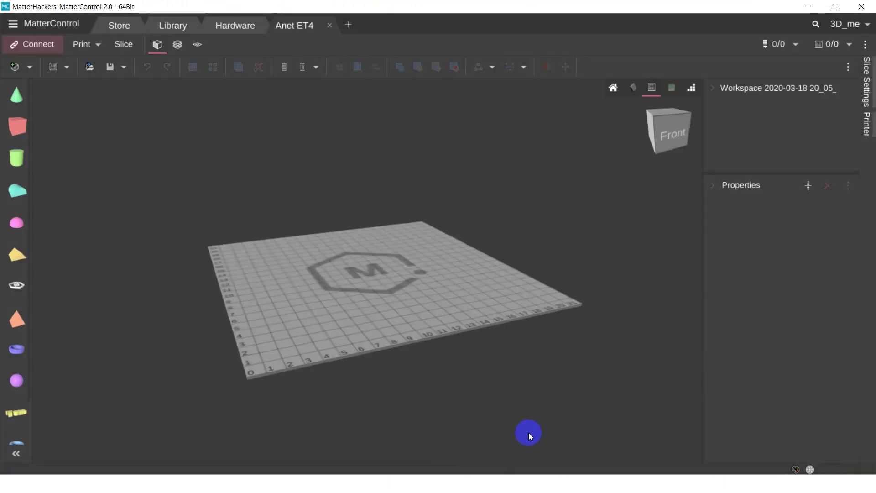
{"action": "left_click", "coordinate": [794, 469]}
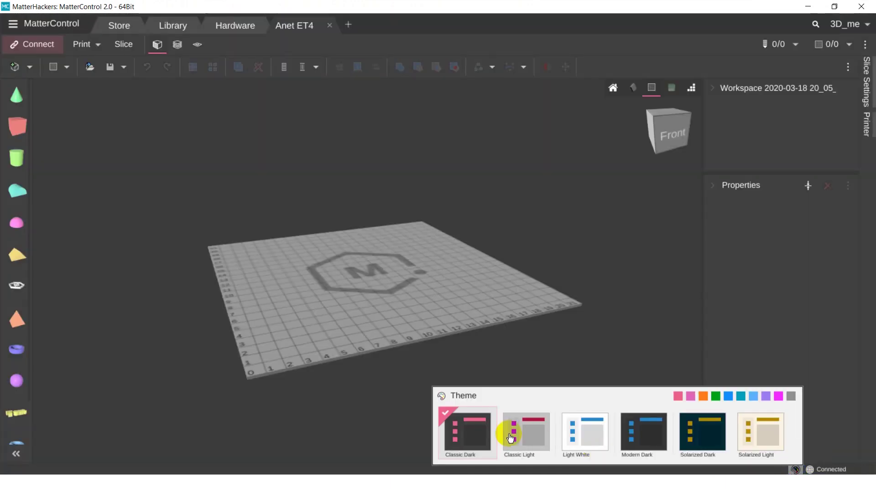
{"action": "left_click", "coordinate": [522, 428]}
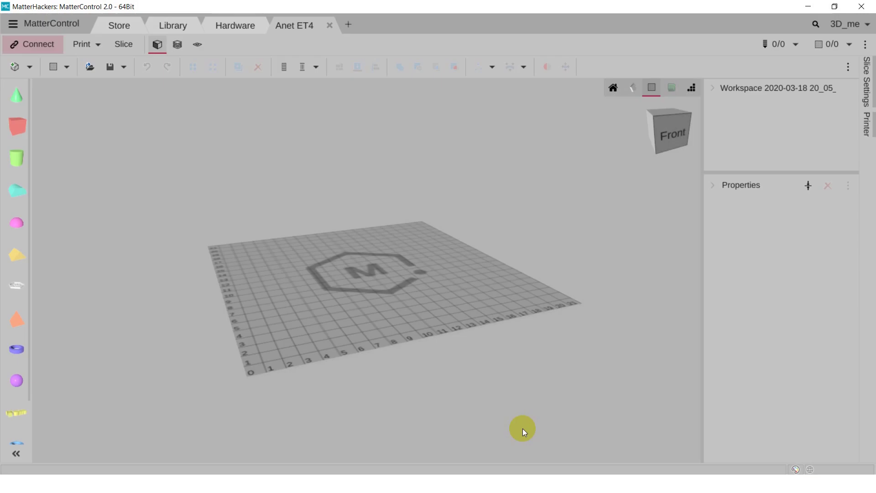
{"action": "left_click", "coordinate": [795, 469]}
{"action": "left_click", "coordinate": [585, 440]}
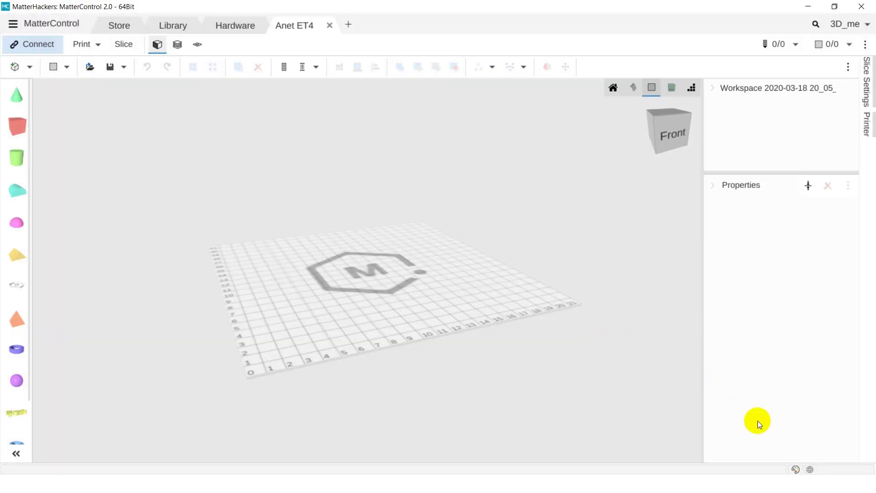
{"action": "left_click", "coordinate": [795, 469]}
{"action": "left_click", "coordinate": [773, 431]}
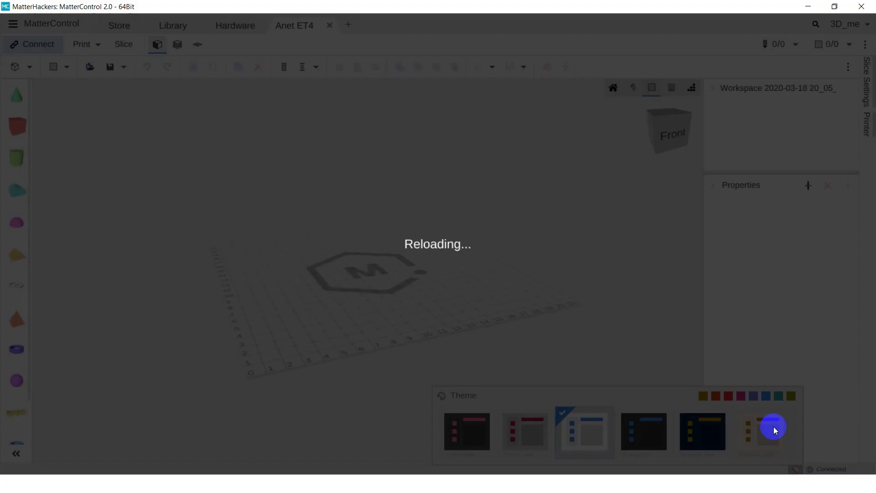
{"action": "left_click", "coordinate": [796, 469]}
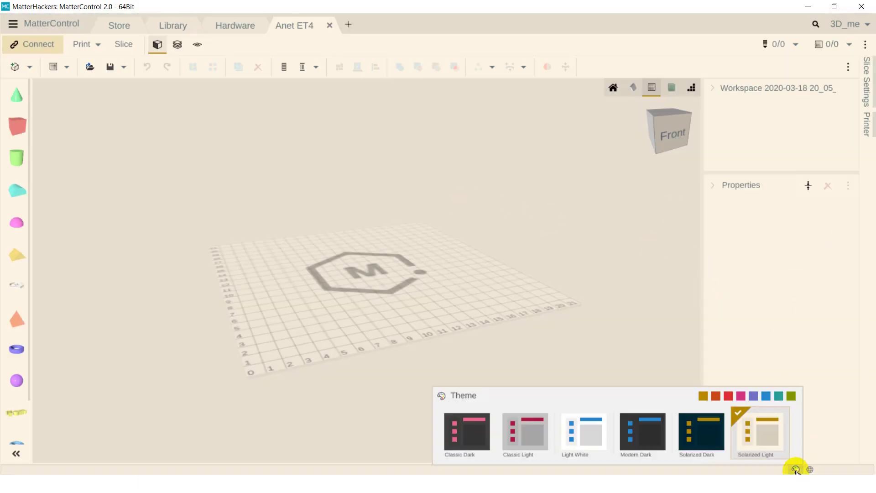
{"action": "left_click", "coordinate": [712, 428]}
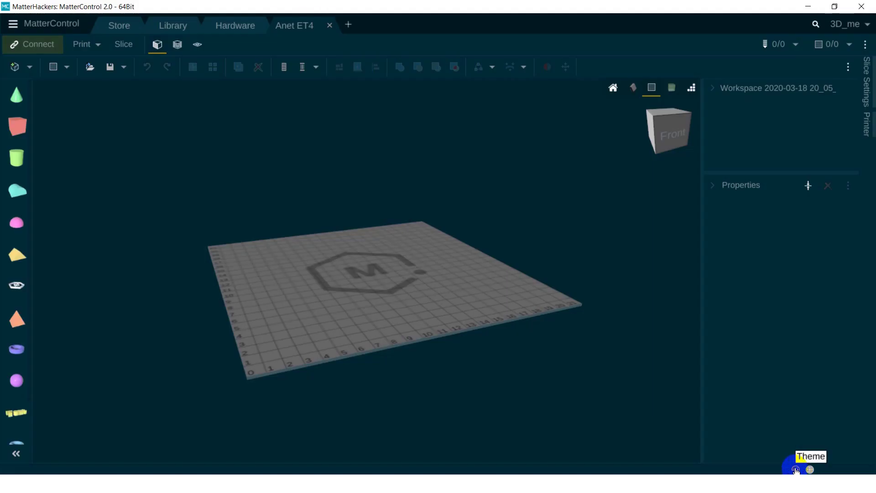
- Apply the Classic Light theme and display the printer's build volume around the bed
{"action": "left_click", "coordinate": [795, 469]}
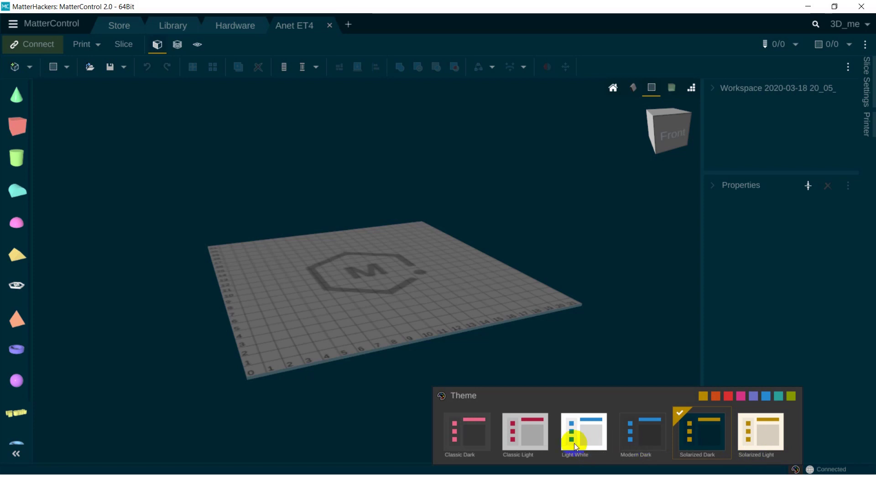
{"action": "left_click", "coordinate": [526, 439]}
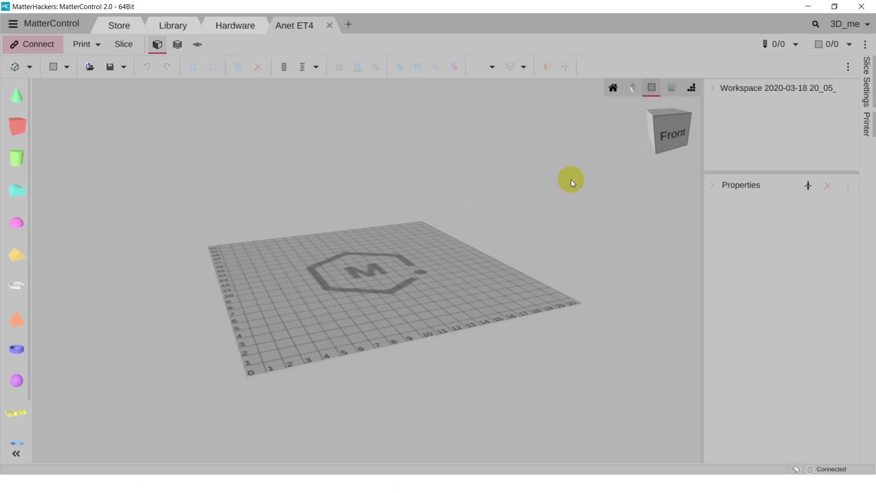
{"action": "left_click", "coordinate": [671, 89]}
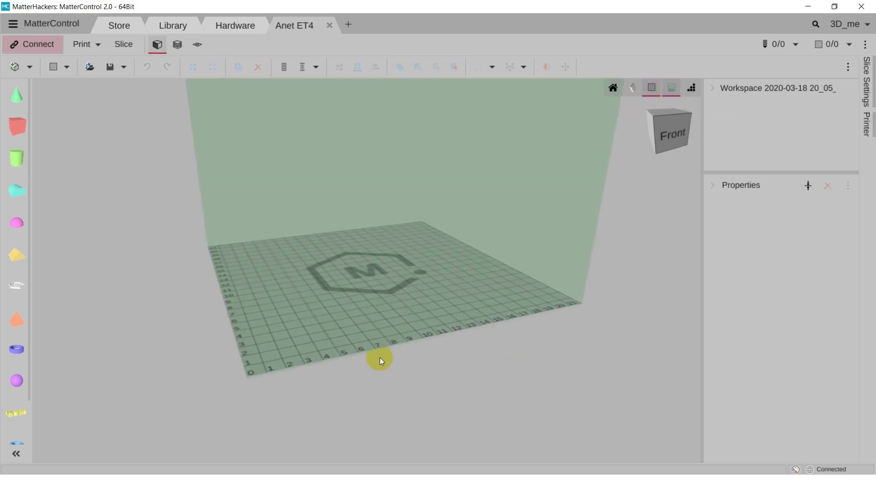
{"action": "right_click_drag", "start_coordinate": [365, 400], "coordinate": [430, 149]}
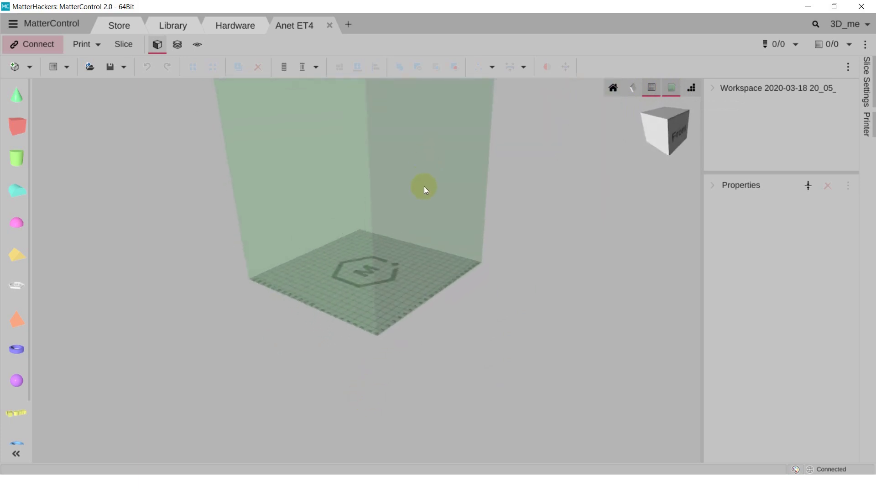
- Inspect the printer's build volume from several angles and the bed's grid numbering up close, starting again from the home view
{"action": "right_click_drag", "start_coordinate": [417, 187], "coordinate": [512, 177]}
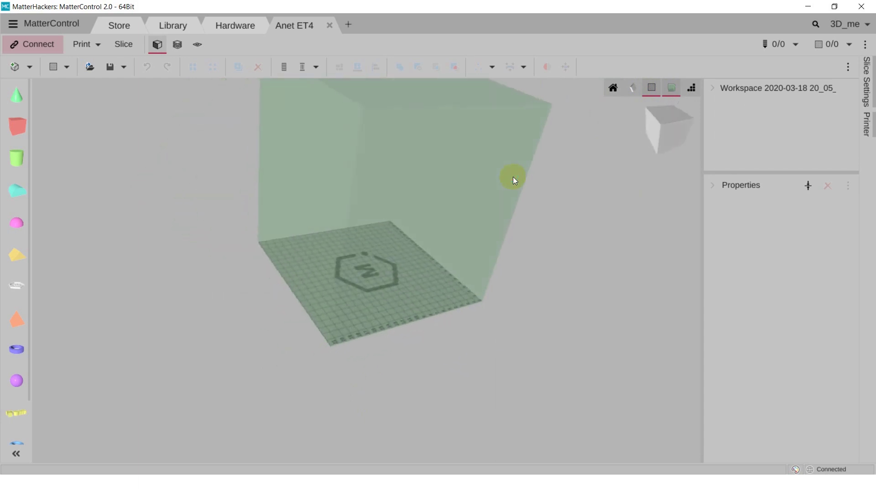
{"action": "right_click_drag", "start_coordinate": [448, 195], "coordinate": [459, 299]}
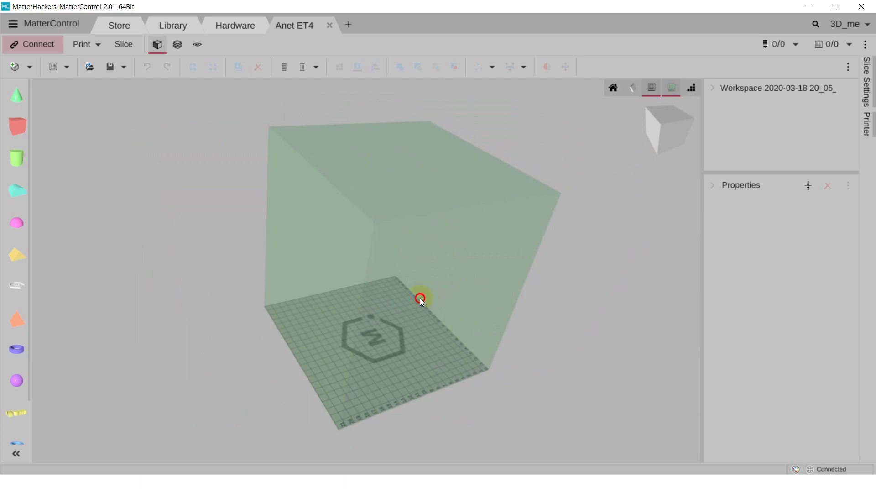
{"action": "left_click_drag", "start_coordinate": [420, 297], "coordinate": [394, 252]}
{"action": "right_click_drag", "start_coordinate": [450, 282], "coordinate": [546, 218]}
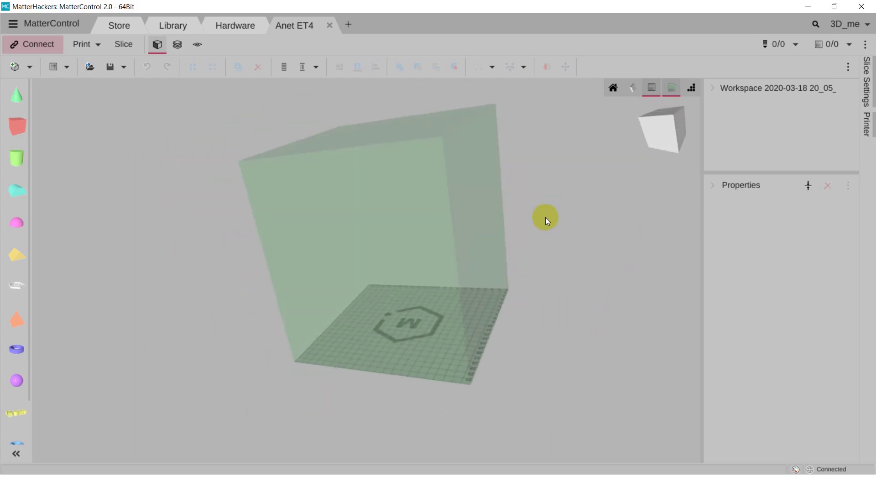
{"action": "left_click", "coordinate": [612, 87]}
{"action": "scroll", "coordinate": [399, 342], "scroll_direction": "up", "scroll_amount": 3}
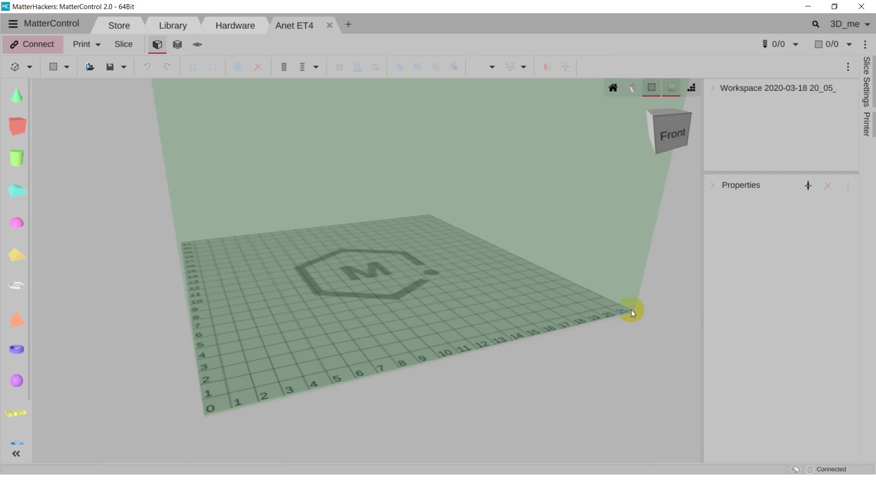
{"action": "scroll", "coordinate": [440, 436], "scroll_direction": "down", "scroll_amount": 3}
{"action": "left_click_drag", "start_coordinate": [429, 187], "coordinate": [420, 246]}
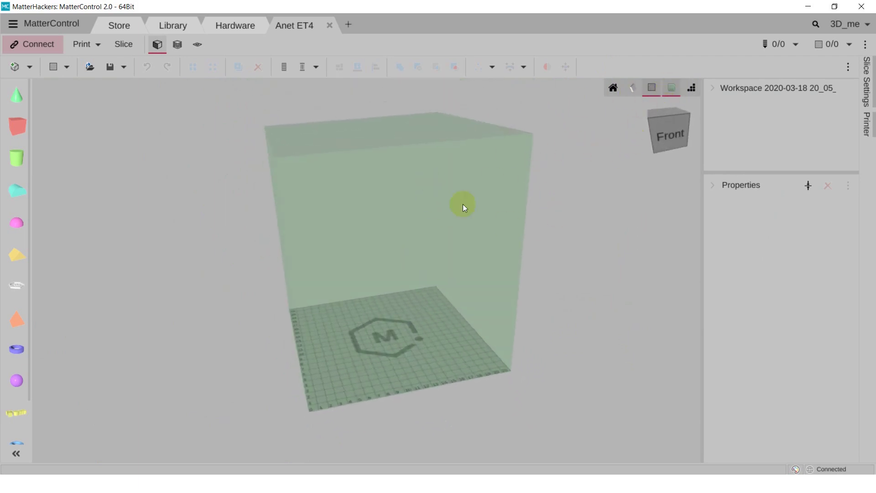
- Hide the build volume around the bed, and switch the print bed display off and back on
{"action": "left_click", "coordinate": [673, 88]}
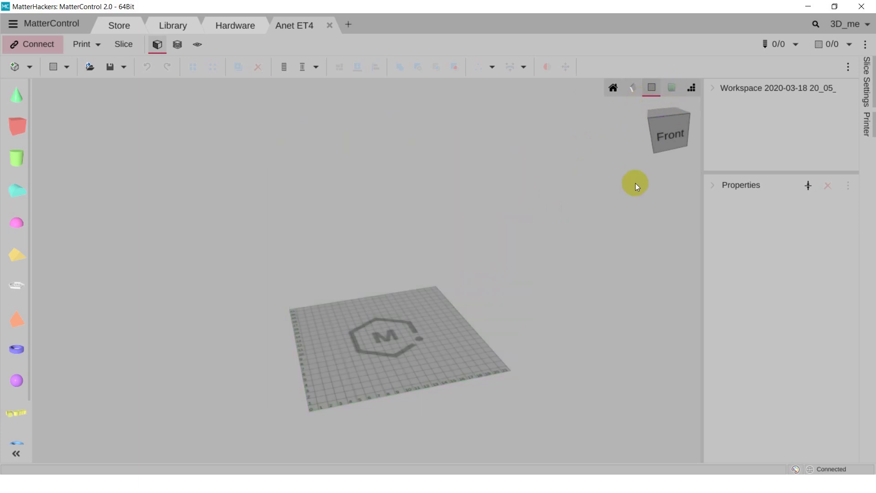
{"action": "left_click", "coordinate": [653, 92]}
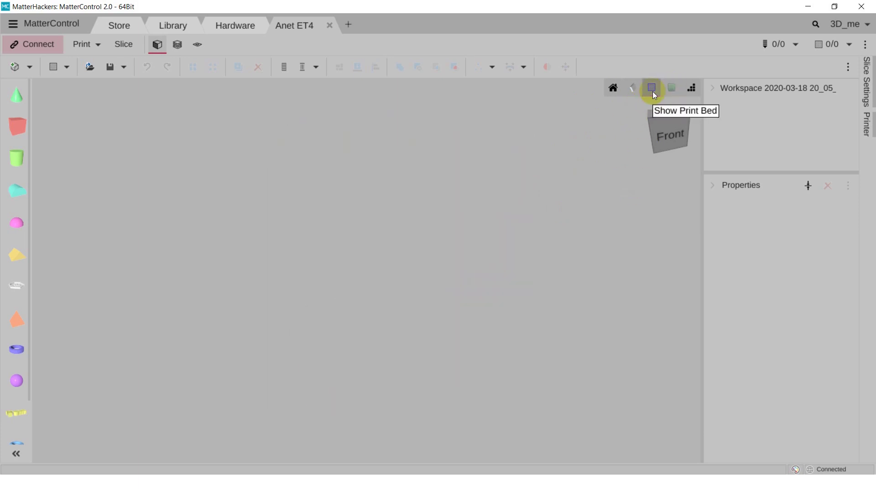
{"action": "left_click", "coordinate": [652, 91]}
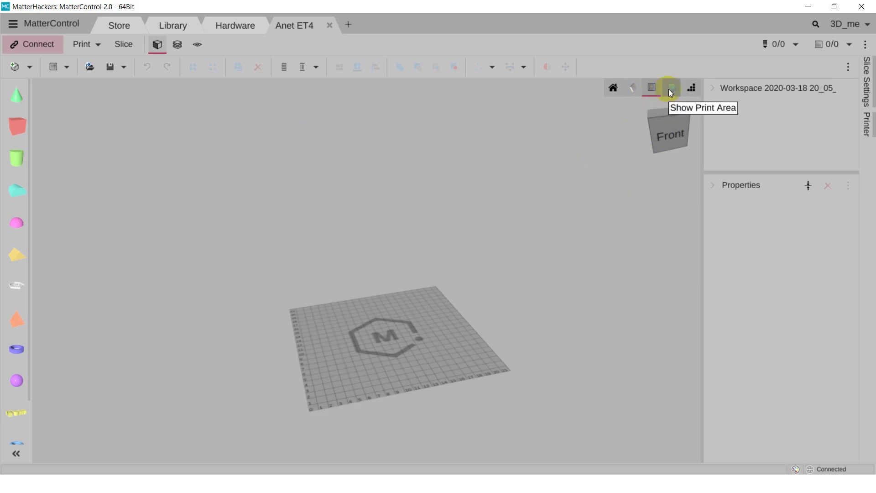
{"action": "left_click", "coordinate": [690, 91]}
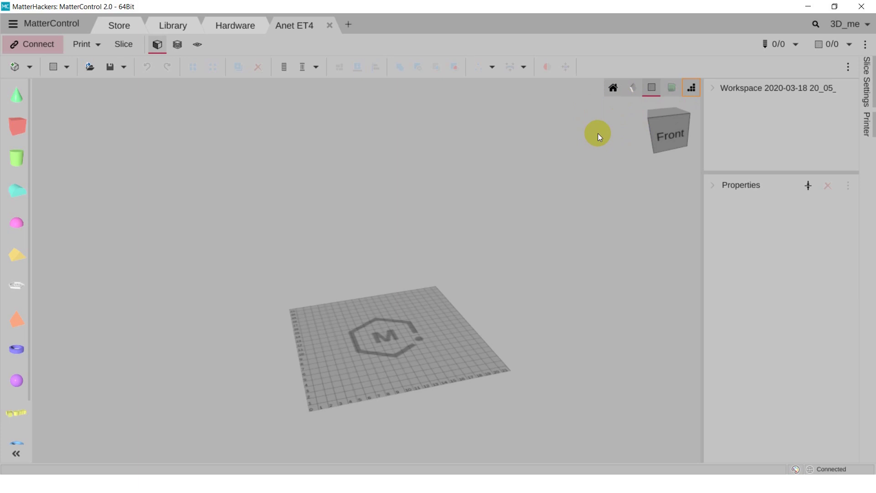
- Look over the speed values in the slice settings and close the settings pane
{"action": "left_click", "coordinate": [866, 84]}
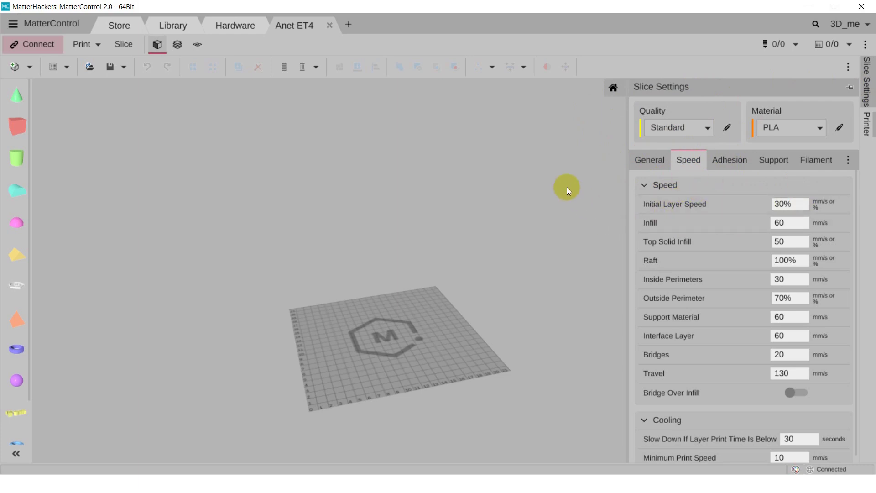
{"action": "left_click", "coordinate": [867, 85]}
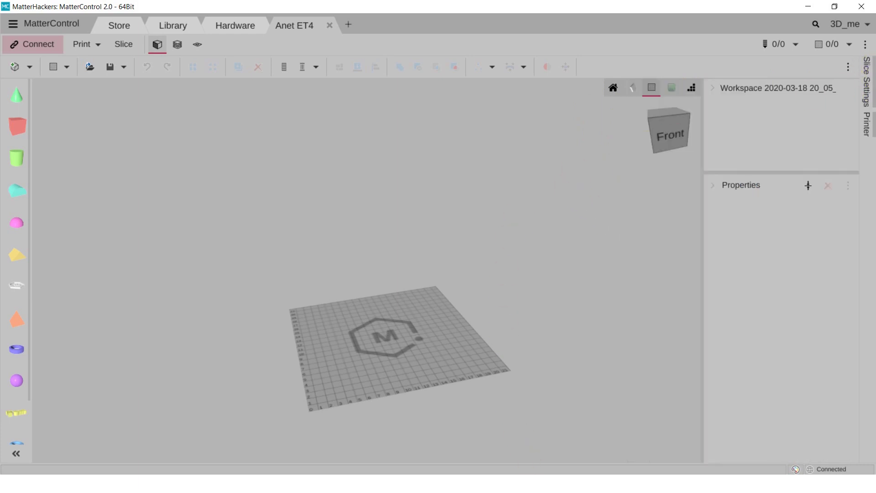